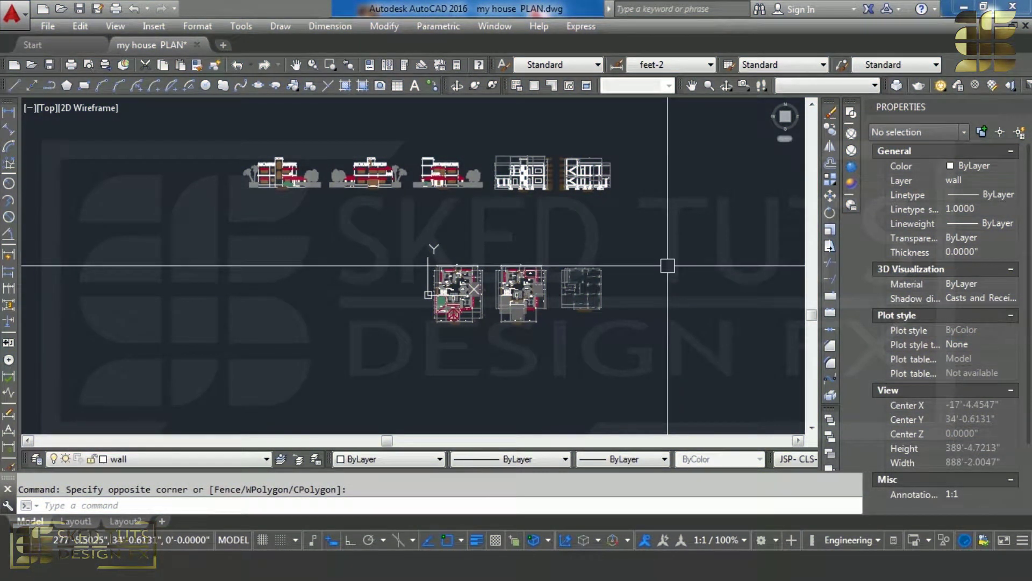
Step: Recenter the layout, zoom in to inspect the house elevations, then zoom back out
middle_drag(633, 240, 606, 283)
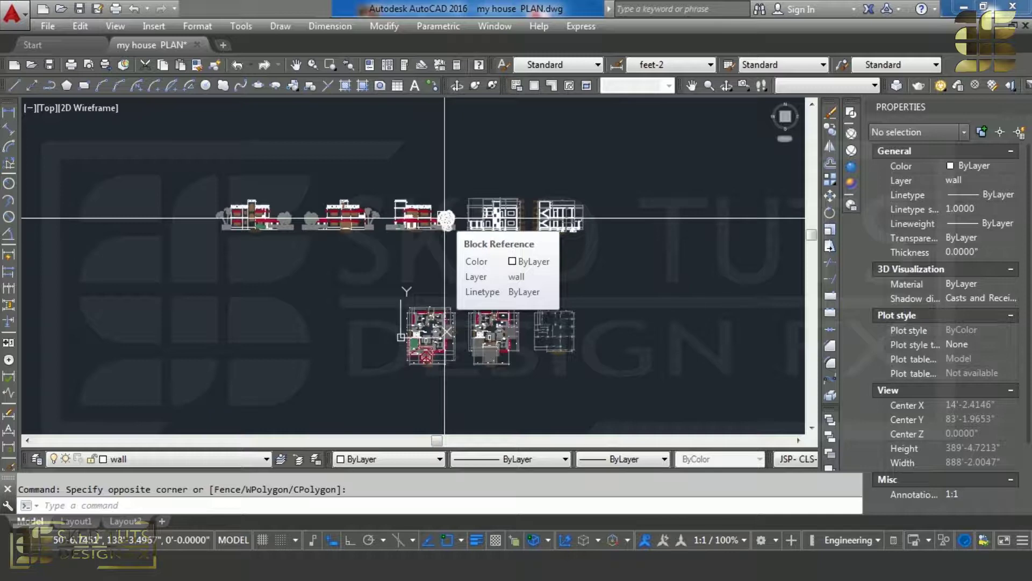
scroll(143, 215, up, 3)
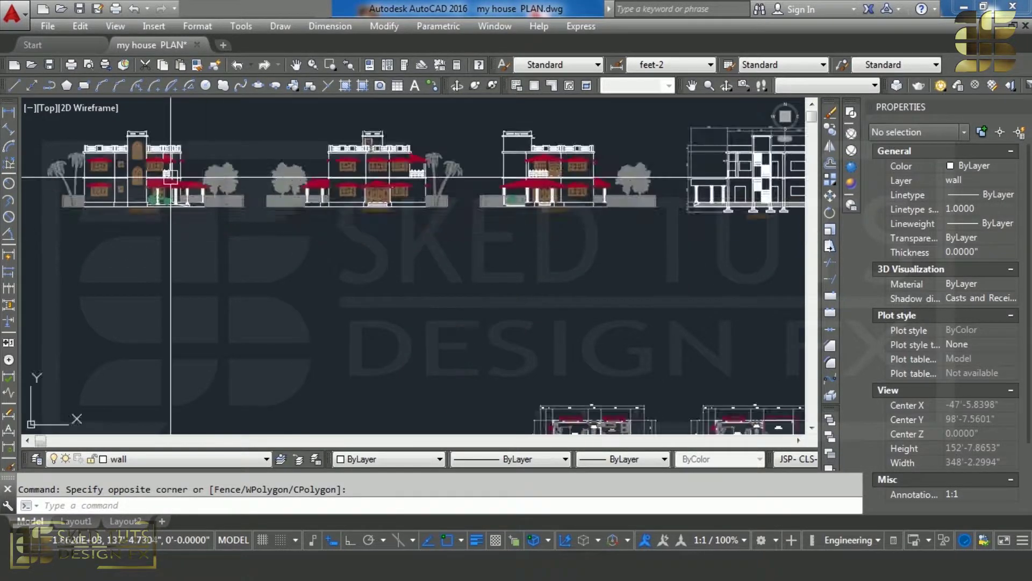
scroll(143, 215, up, 4)
scroll(143, 215, up, 3)
scroll(355, 285, up, 1)
scroll(539, 266, down, 5)
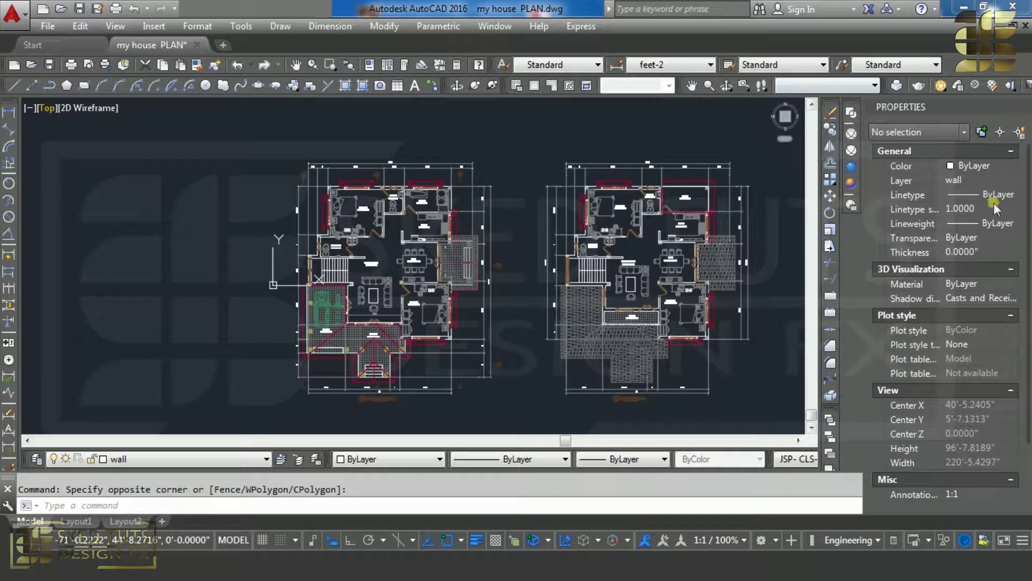
scroll(262, 173, up, 3)
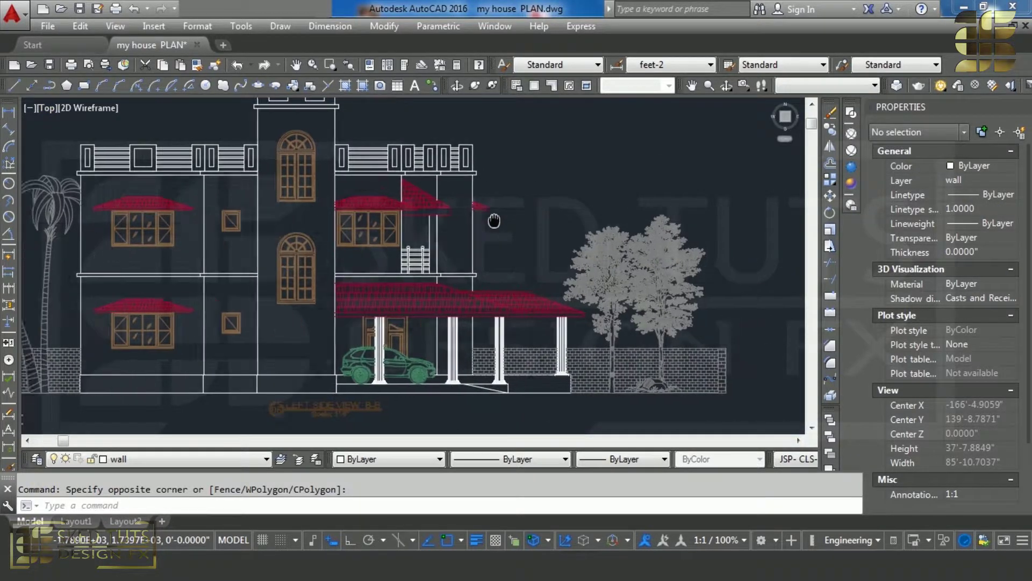
scroll(279, 172, down, 4)
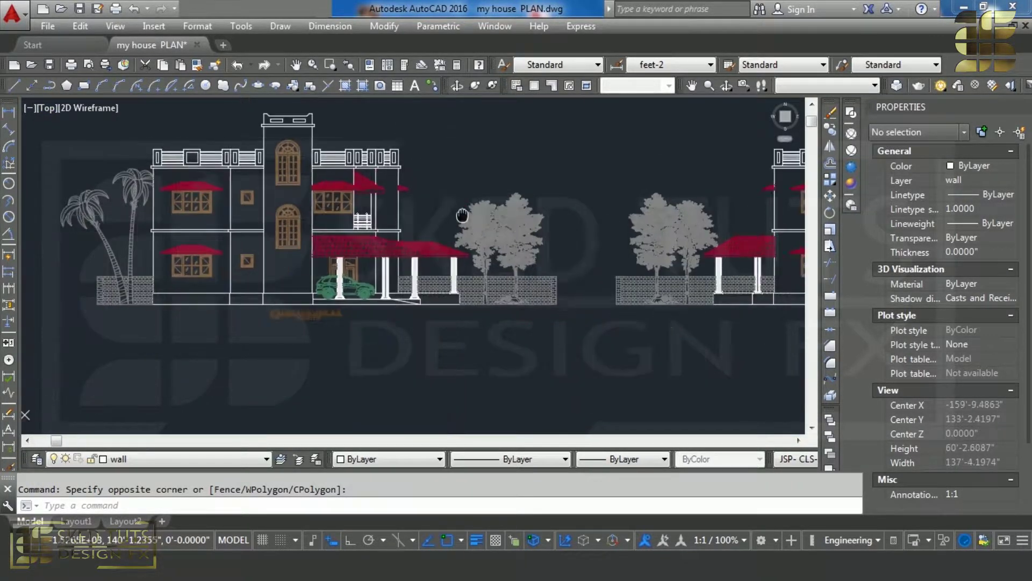
scroll(300, 168, up, 2)
scroll(323, 161, down, 5)
scroll(346, 155, up, 3)
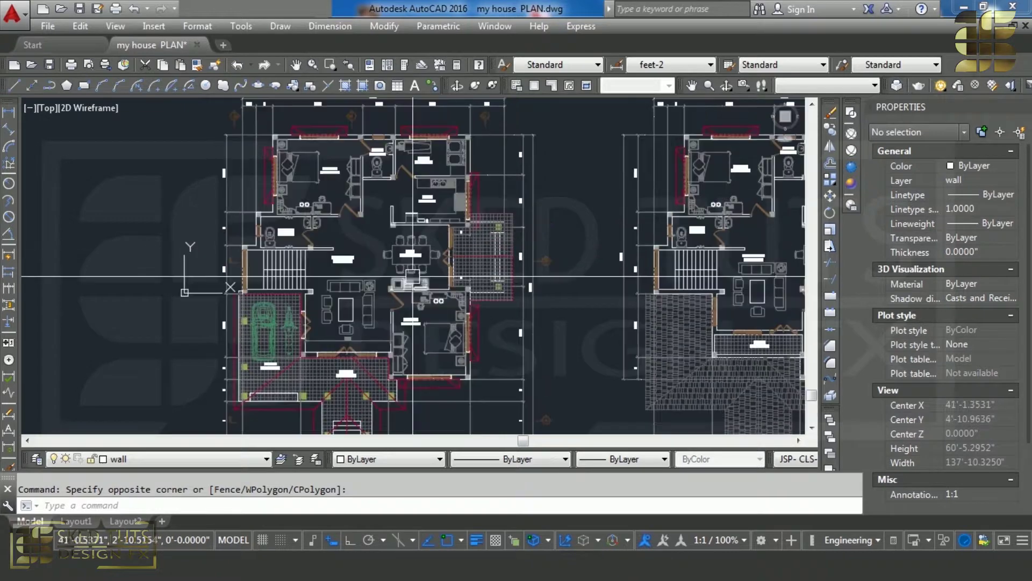
scroll(538, 265, down, 2)
mouse_move(539, 266)
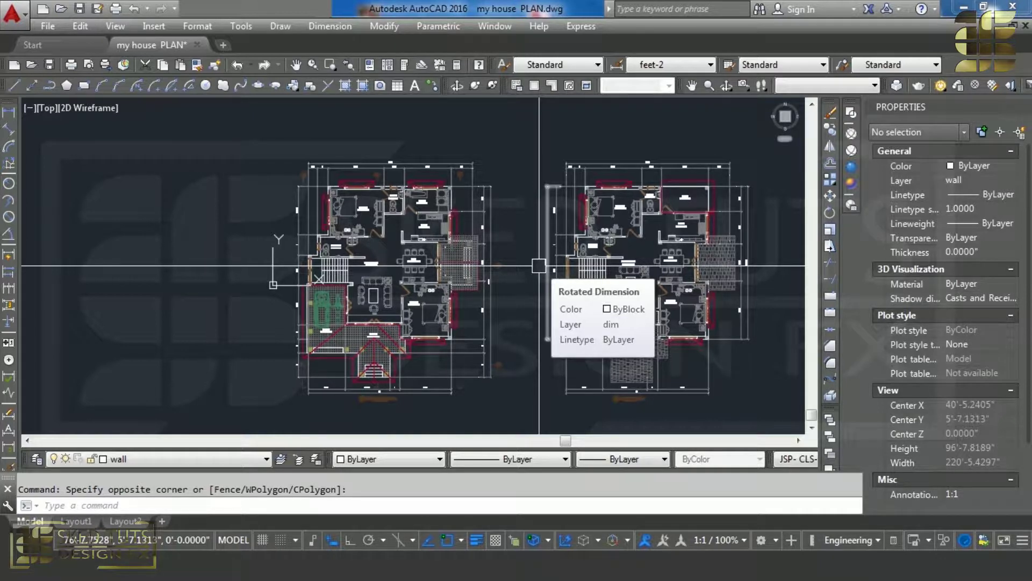
Step: Pan across the drawings to bring the left floor plan to the centre
middle_drag(538, 265, 441, 260)
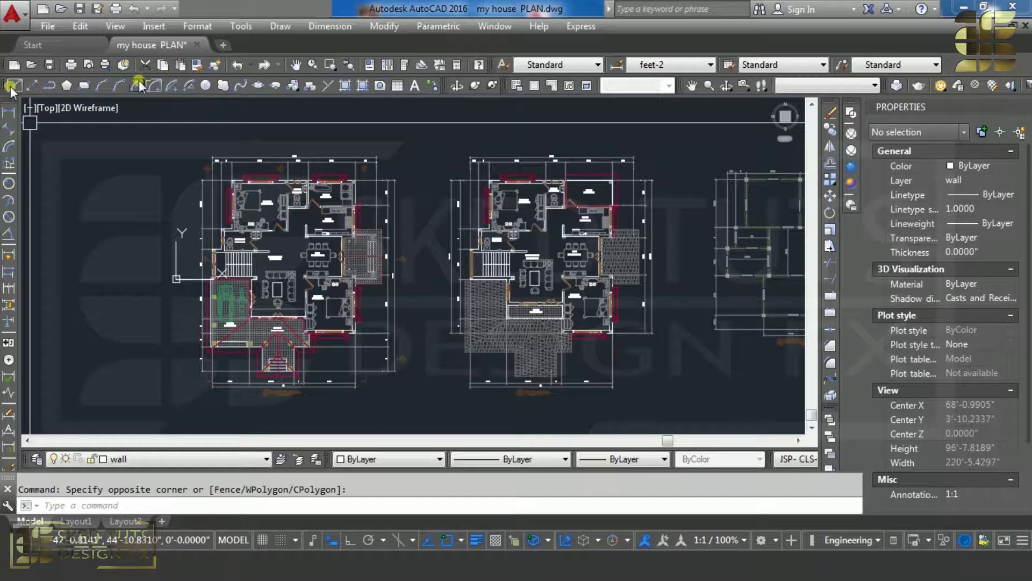
middle_drag(266, 204, 488, 195)
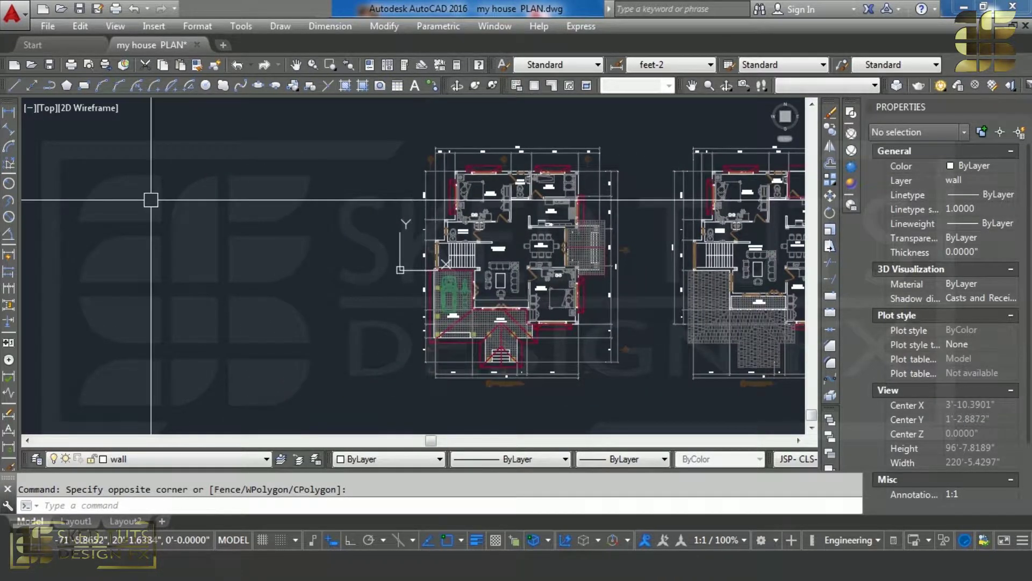
click(15, 85)
Step: Start a polyline and place its first zig-zag vertices across the left floor plan
click(49, 85)
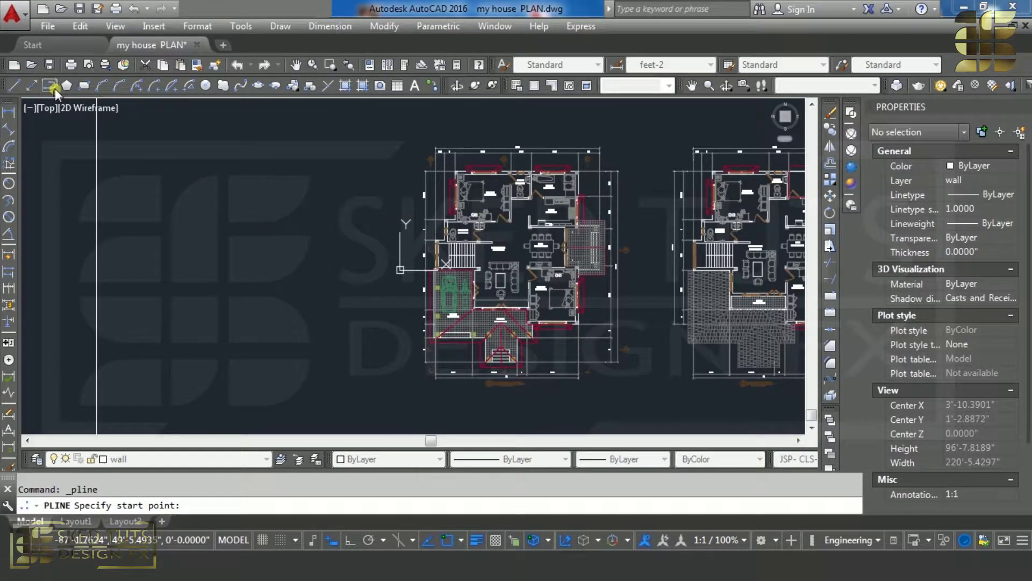
click(116, 165)
click(307, 161)
click(269, 251)
click(188, 273)
click(188, 201)
click(331, 192)
click(359, 241)
click(241, 392)
click(339, 370)
Step: Add more zig-zag vertices over the upper left and across the plan, then end the polyline
click(94, 192)
click(199, 139)
click(379, 145)
click(108, 277)
click(102, 330)
click(193, 356)
click(135, 146)
click(293, 293)
click(352, 267)
click(334, 310)
right_click(334, 311)
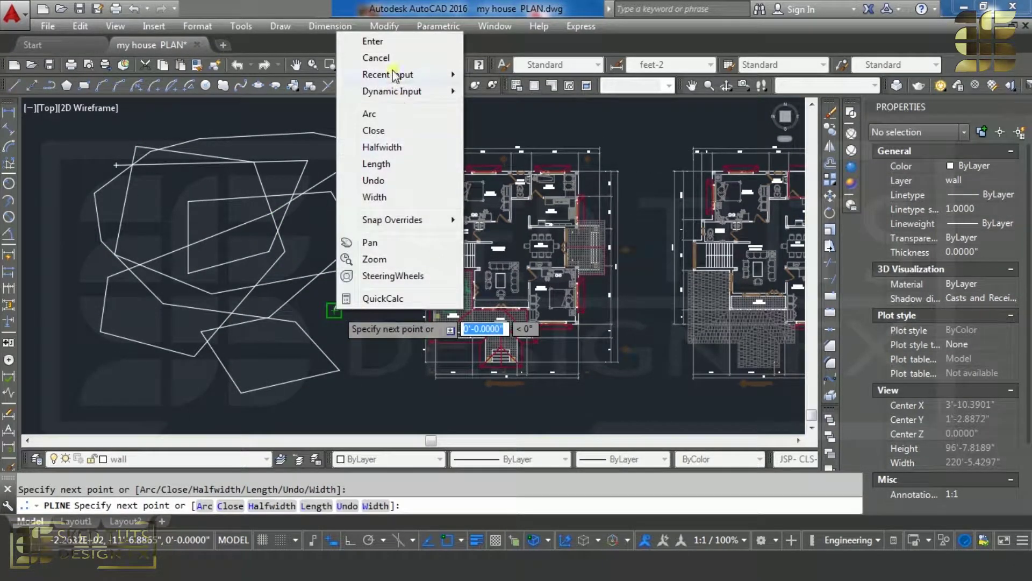
click(377, 44)
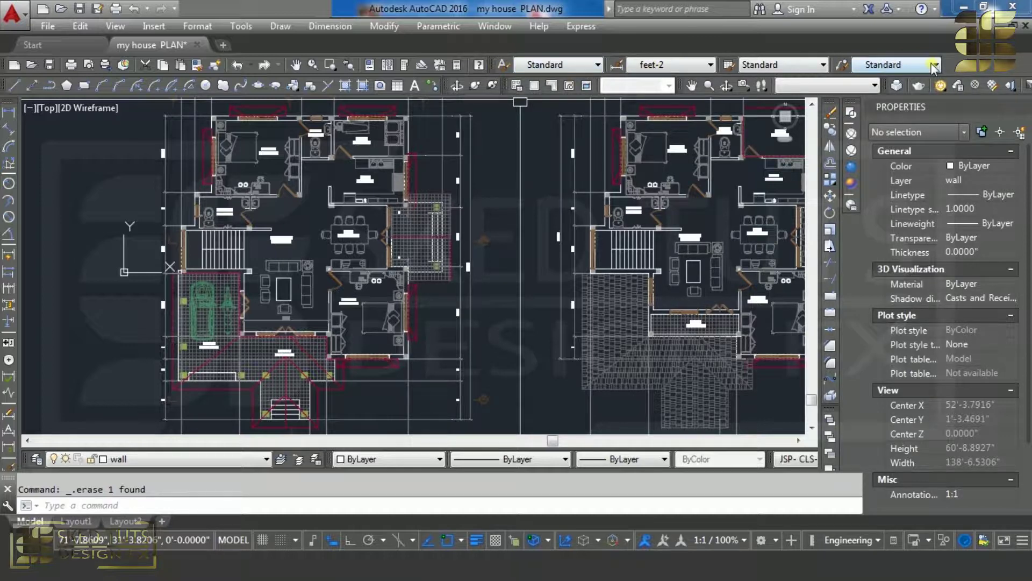
Step: Zoom into the laundry and Att. W/C area, inspect the 7'-2" dimension, then deselect it
scroll(469, 219, up, 2)
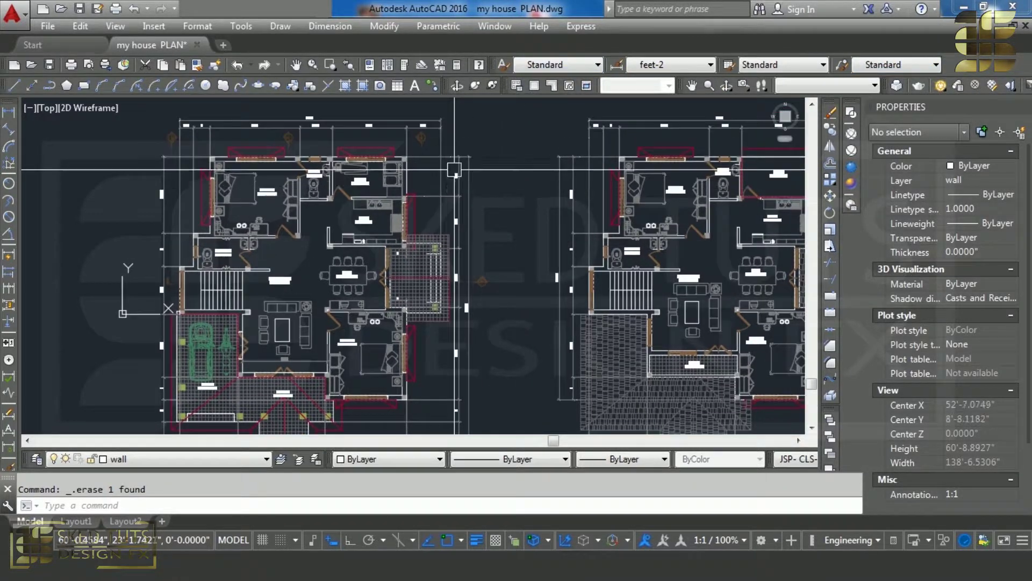
scroll(469, 219, up, 6)
click(469, 219)
scroll(544, 214, down, 5)
scroll(527, 183, up, 4)
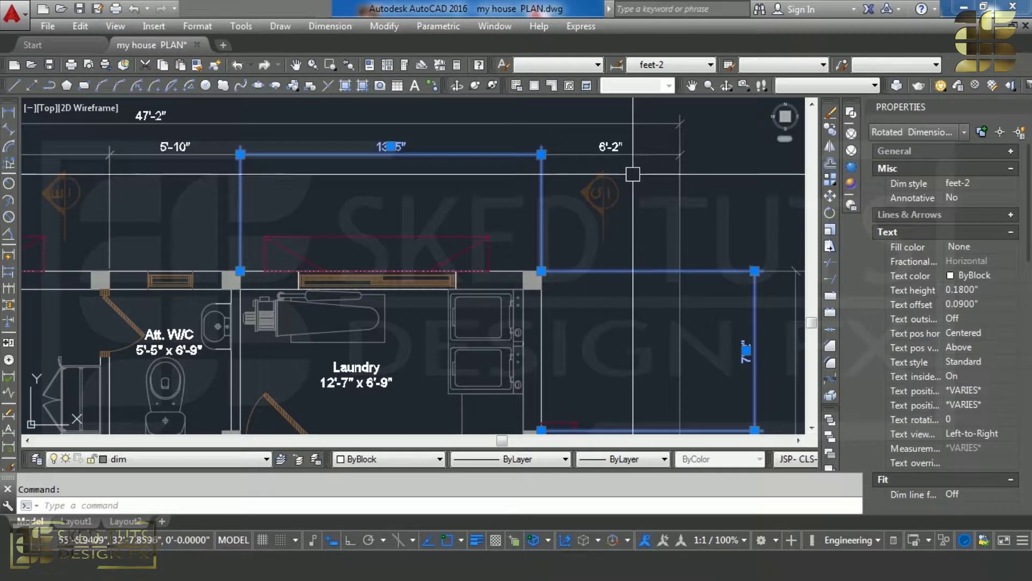
key(Escape)
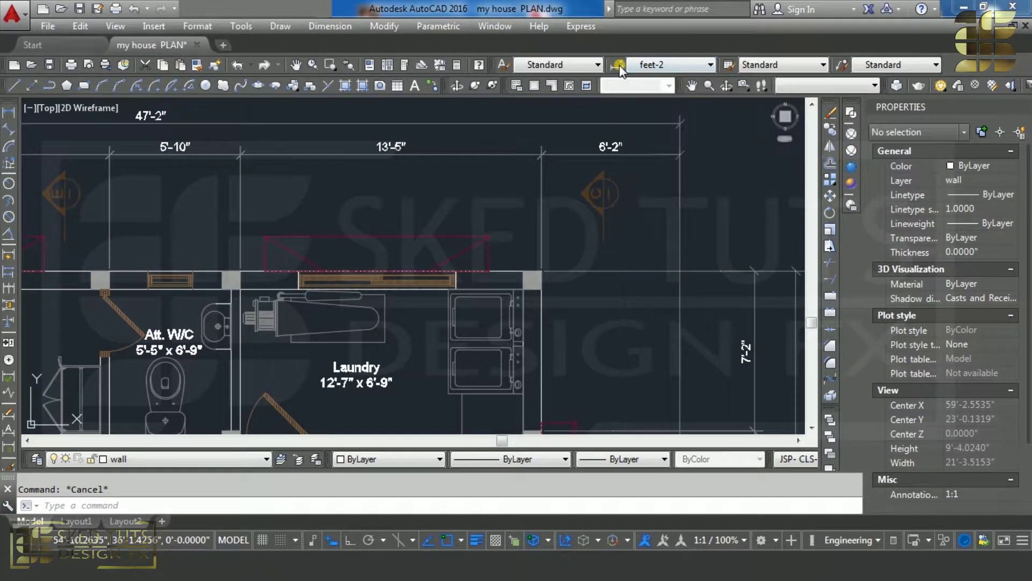
Step: Review the Dimension Style Manager, close it unchanged, and bring up the Text Style settings
click(619, 65)
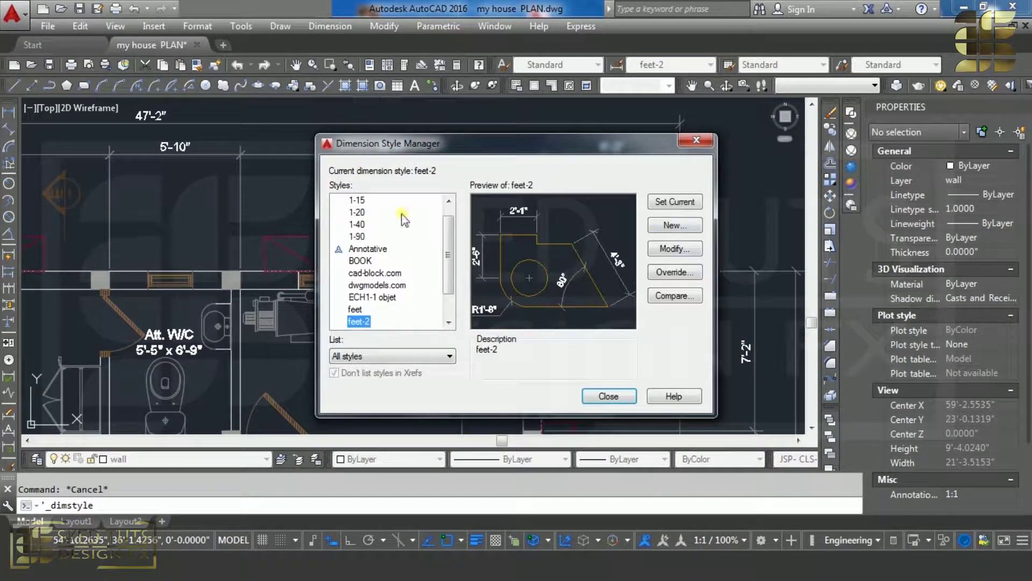
drag(516, 144, 520, 92)
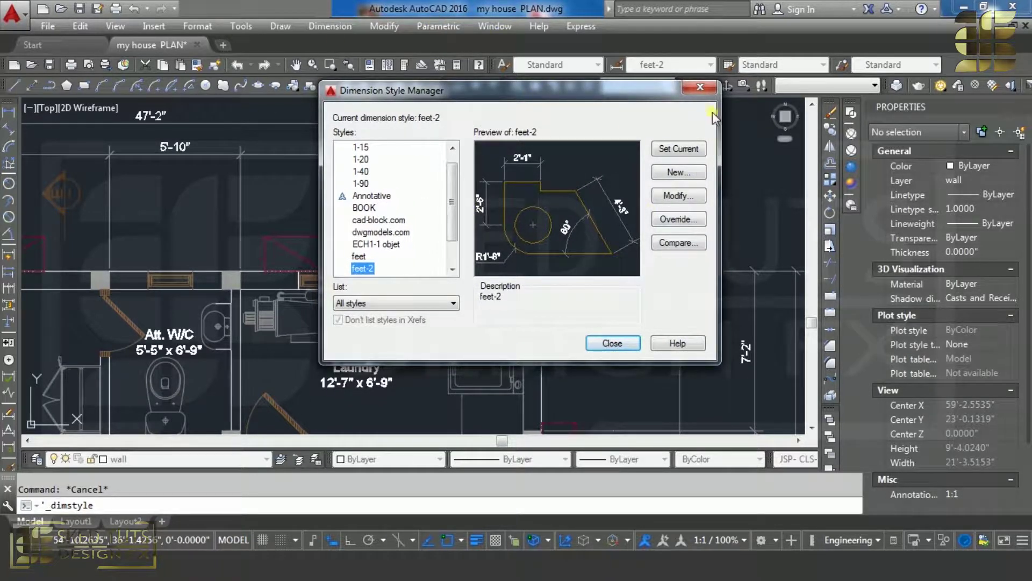
click(700, 87)
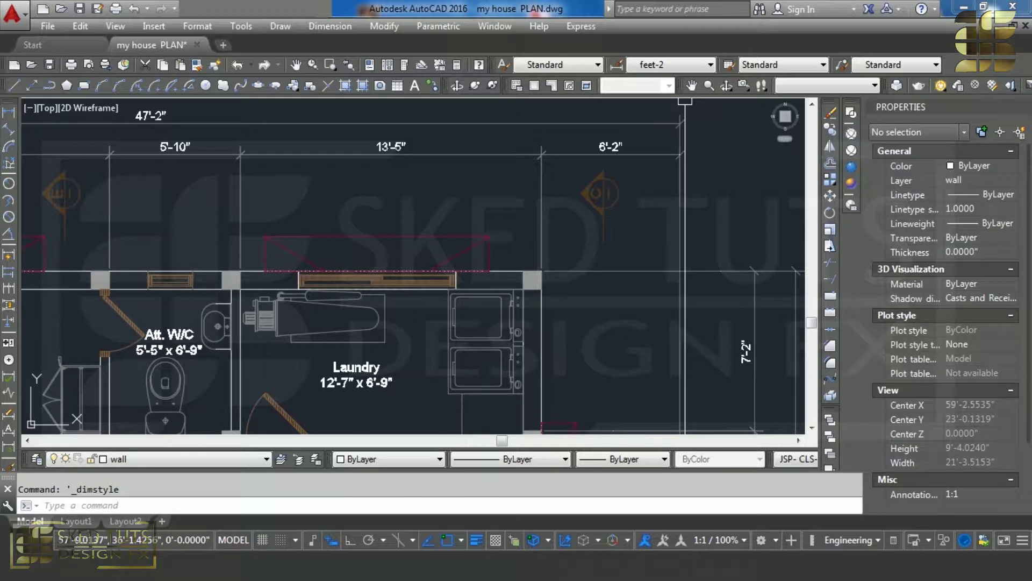
click(502, 66)
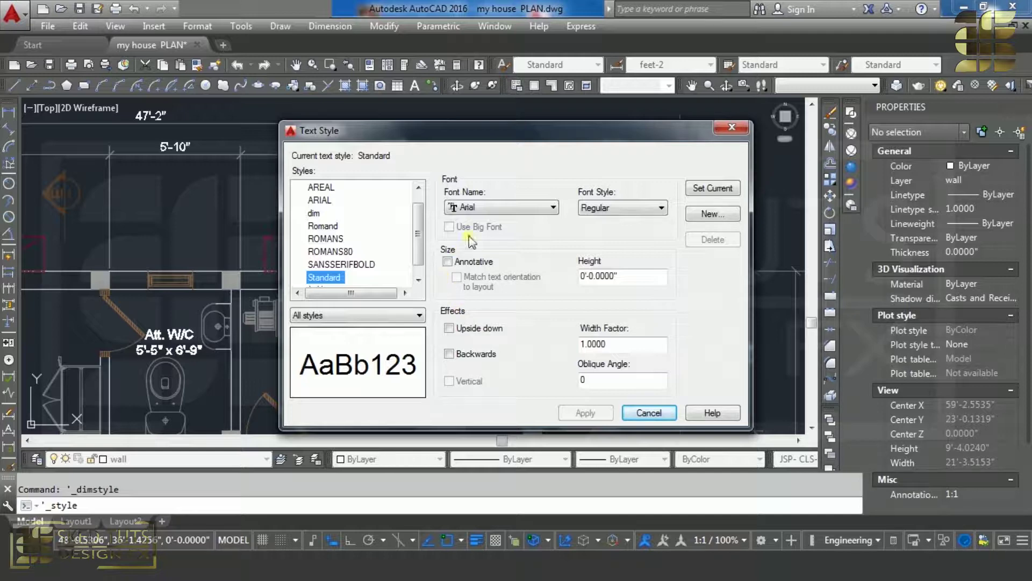
Step: Scroll through the Font Name list, then cancel Text Style, keeping the Arial font
click(525, 207)
scroll(492, 248, up, 5)
scroll(492, 248, down, 5)
click(732, 127)
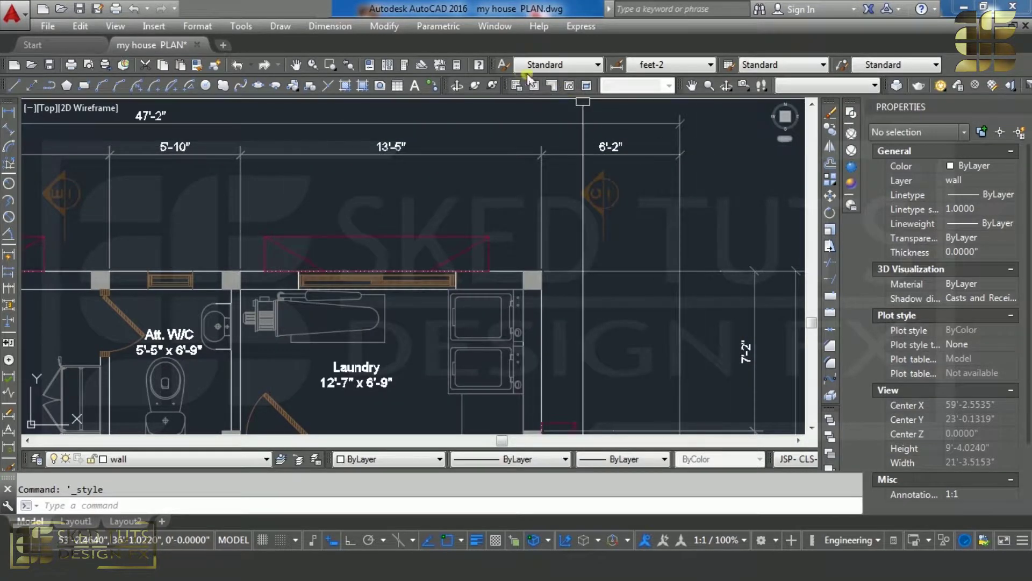
click(728, 66)
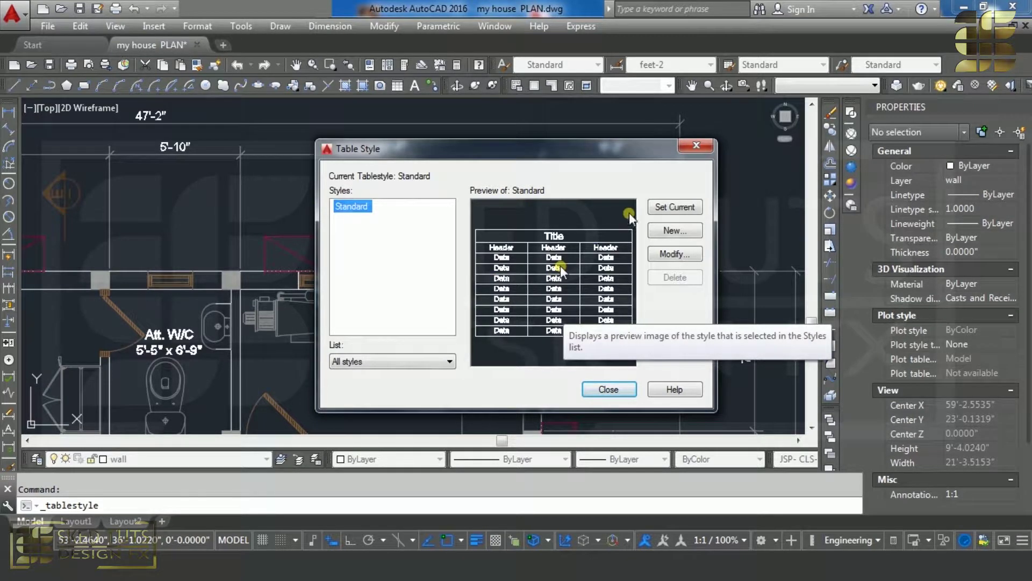
click(675, 230)
drag(453, 258, 347, 252)
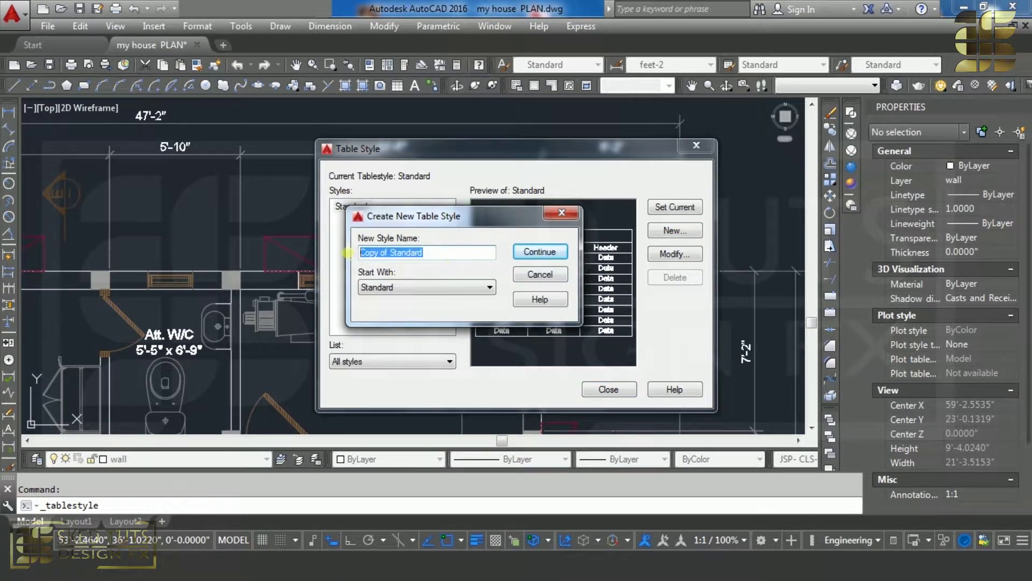
click(539, 274)
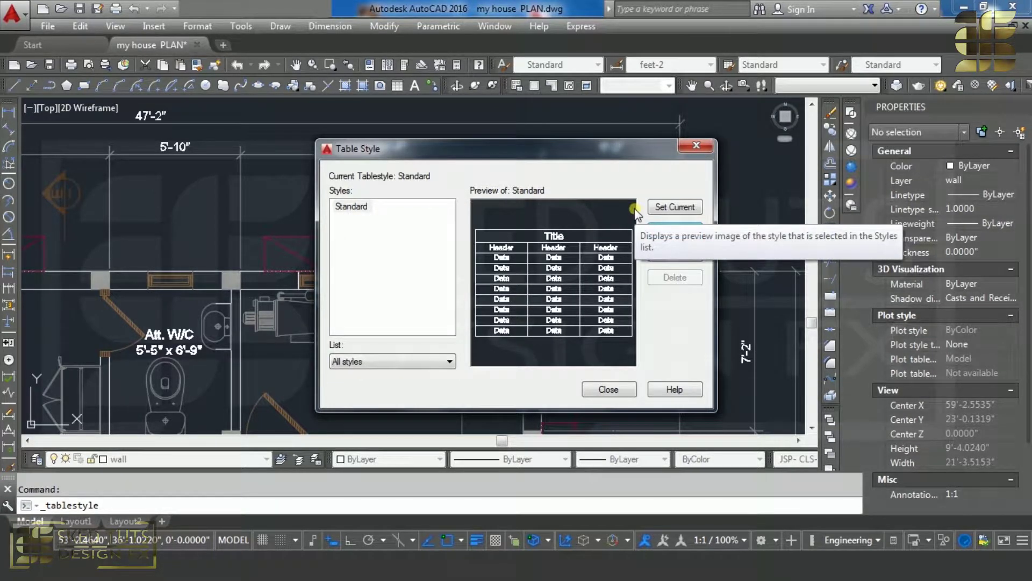
click(696, 146)
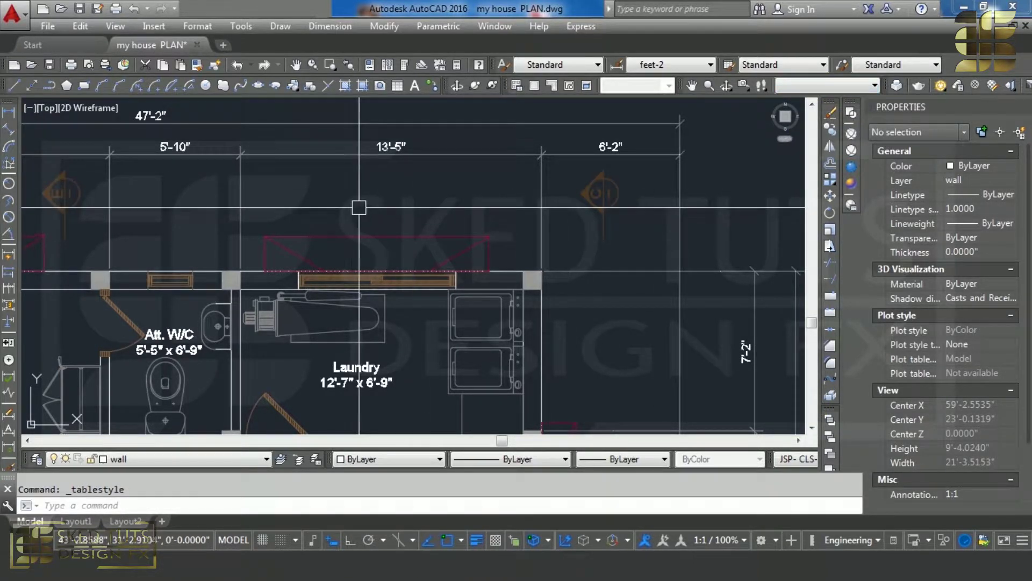
scroll(629, 183, down, 5)
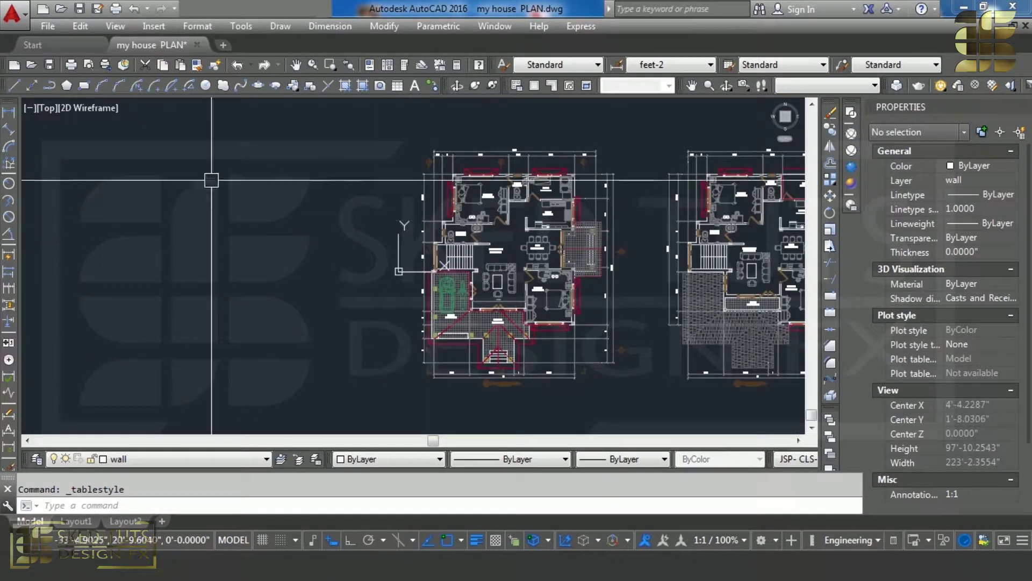
click(13, 85)
click(161, 162)
click(326, 186)
right_click(334, 127)
click(352, 132)
right_click(281, 136)
click(290, 138)
click(259, 111)
click(247, 271)
right_click(247, 270)
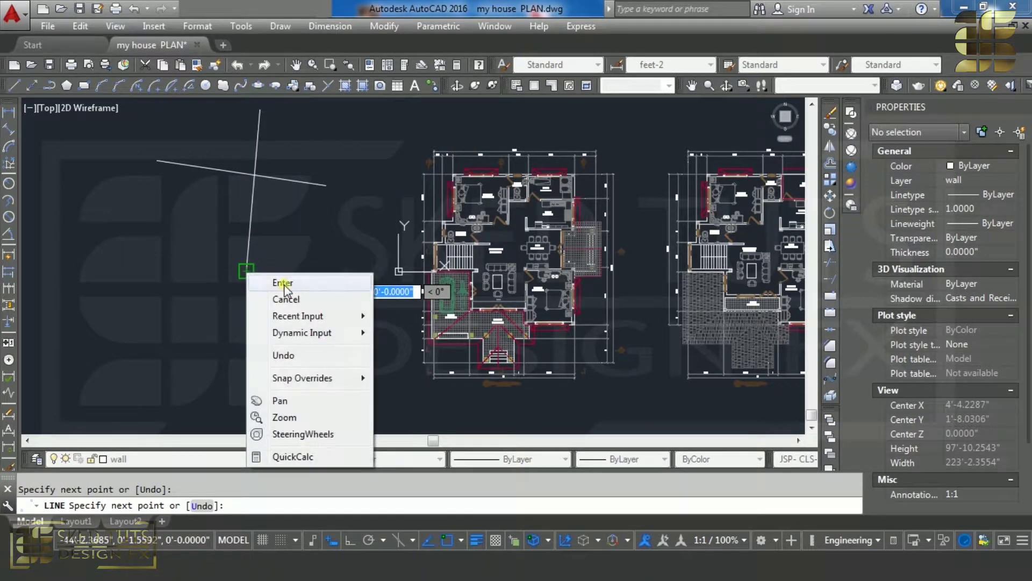
click(279, 279)
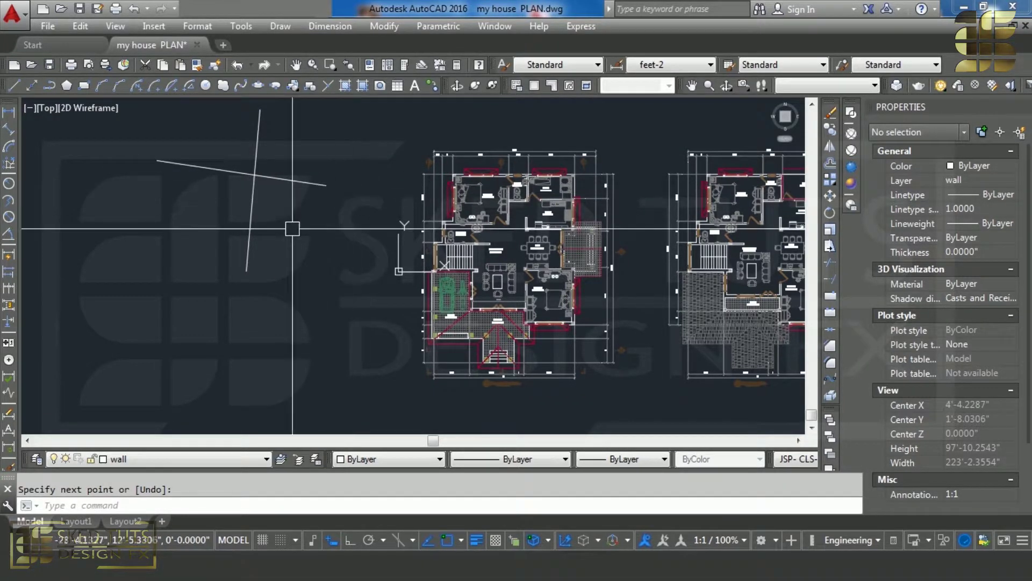
click(829, 262)
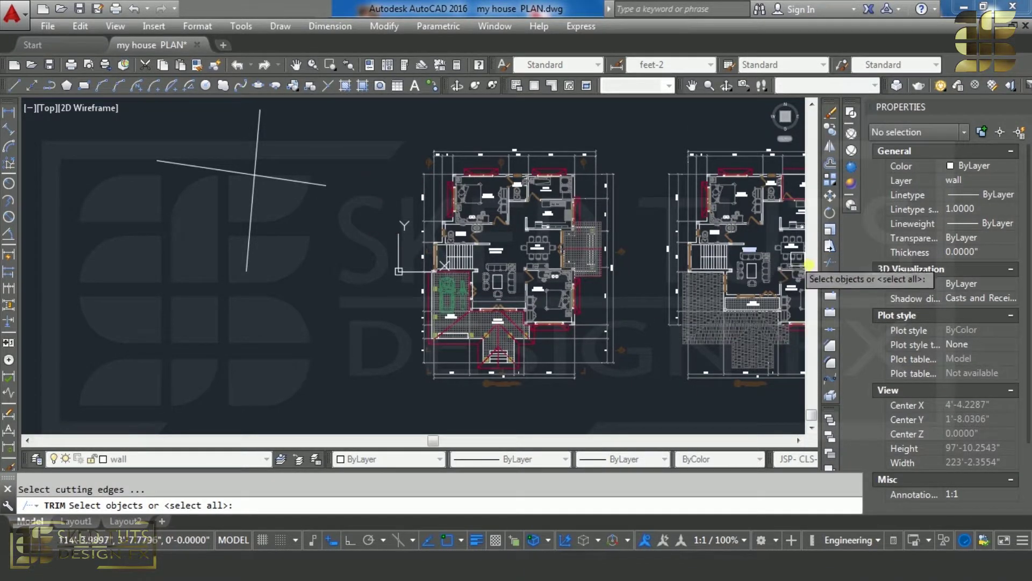
click(267, 150)
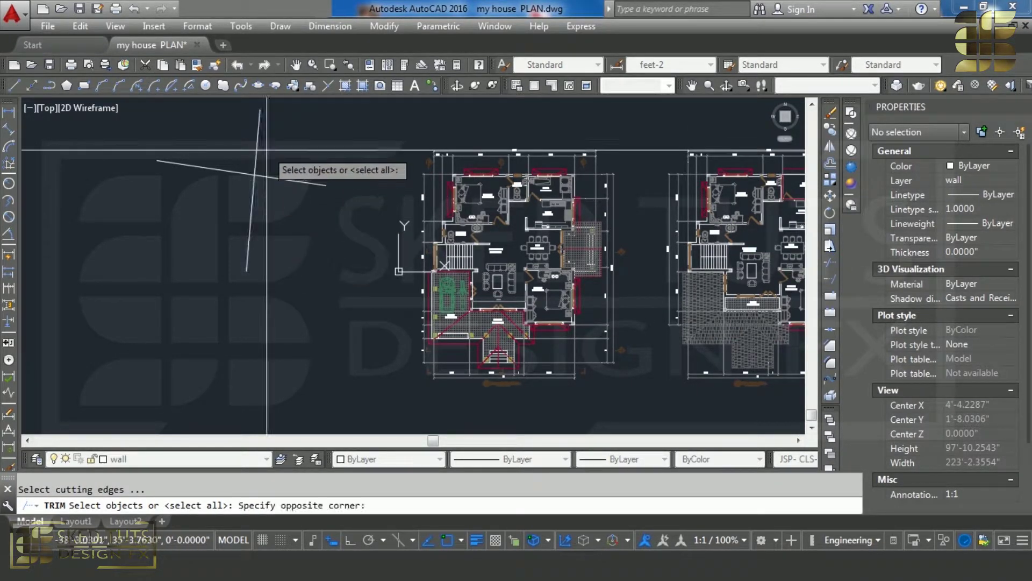
click(285, 184)
key(Return)
right_click(297, 179)
click(325, 197)
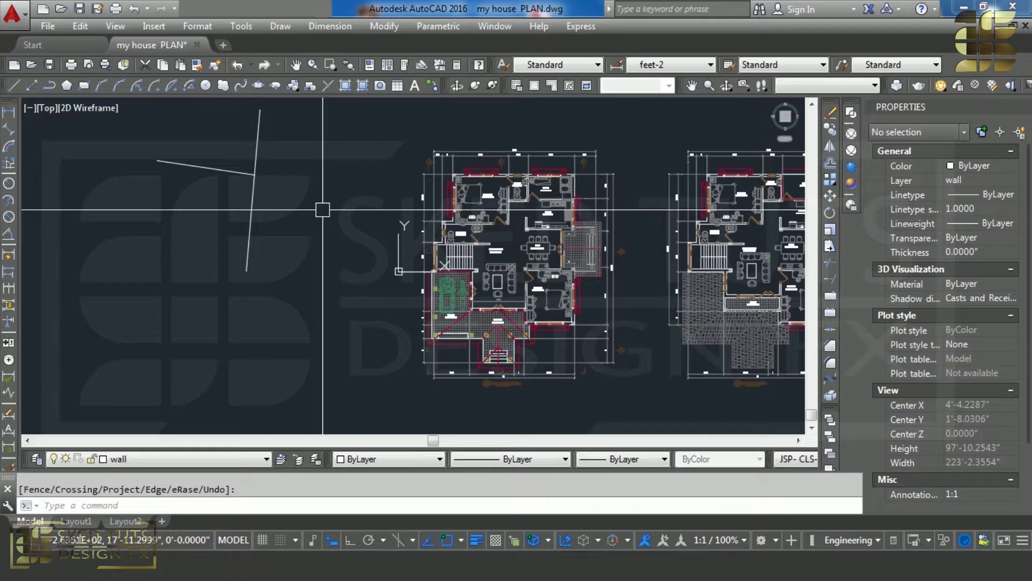
drag(322, 209, 221, 200)
key(Delete)
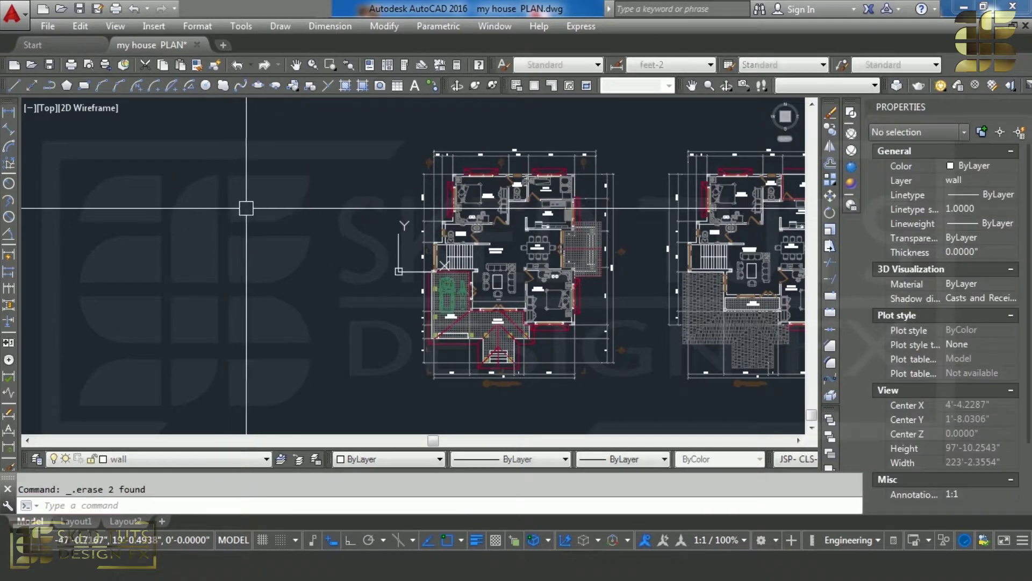
scroll(527, 215, up, 5)
scroll(528, 215, down, 2)
Step: Zoom and pan so the bedroom, dining and kitchen rooms fill the view
scroll(527, 216, down, 1)
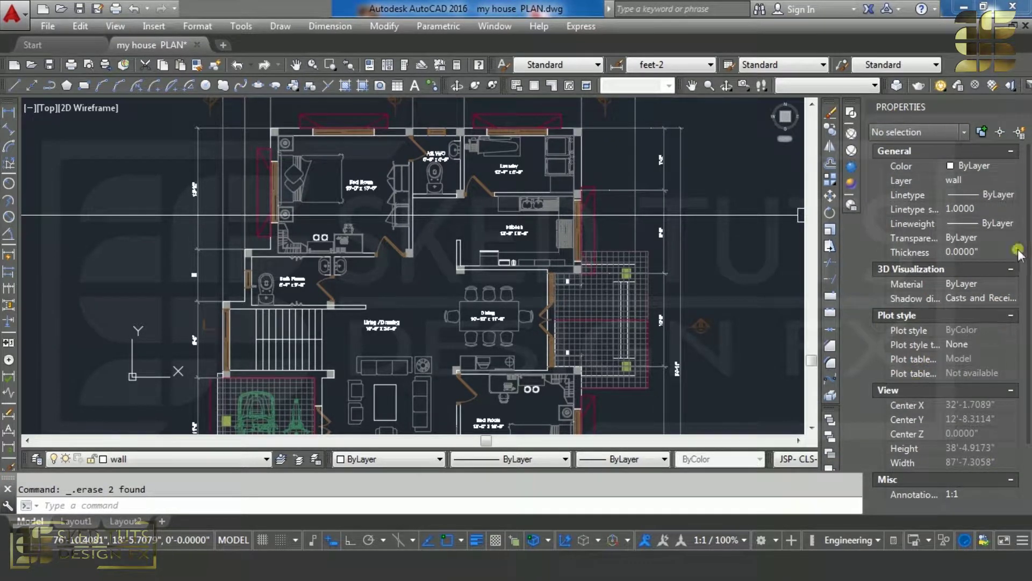
middle_drag(579, 212, 523, 214)
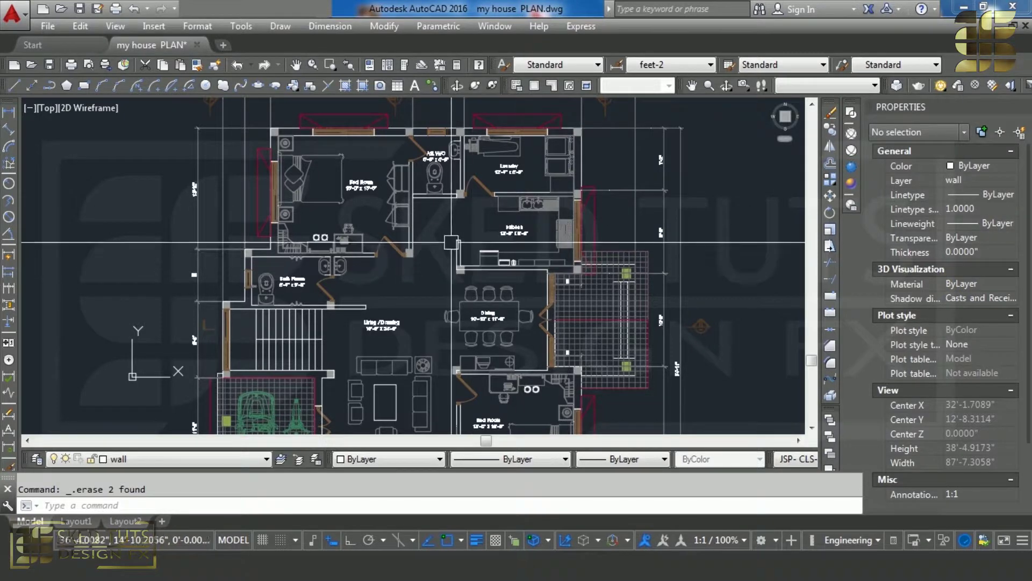
Step: Select the dimension beside the kitchen and expand its General properties
scroll(635, 150, up, 4)
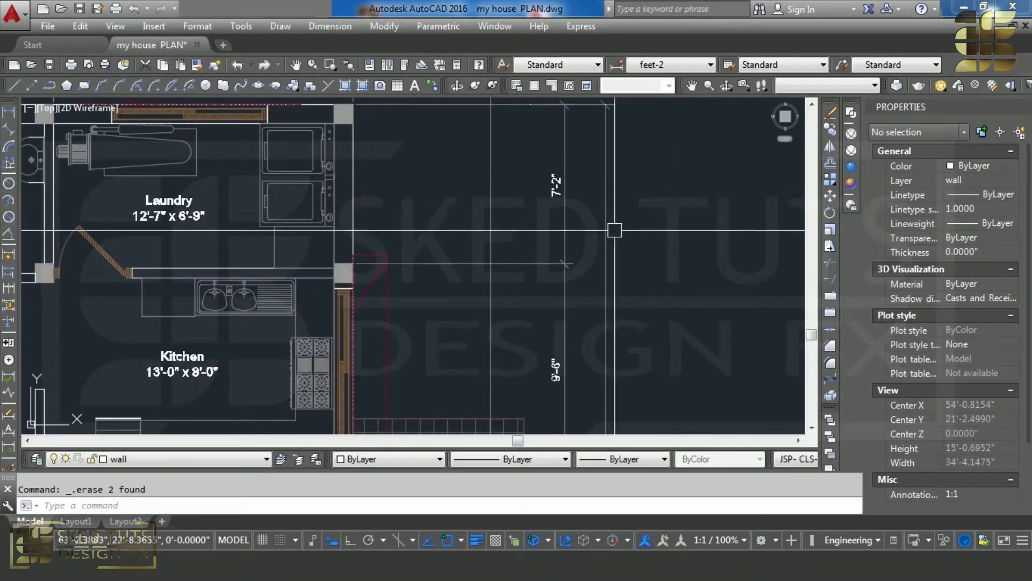
click(602, 201)
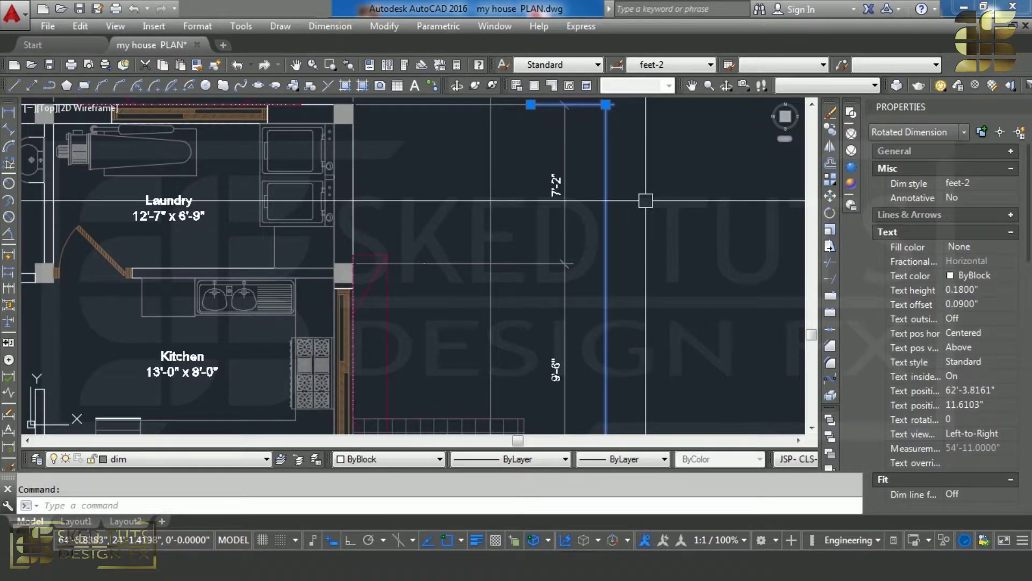
scroll(645, 193, down, 5)
middle_drag(657, 188, 659, 144)
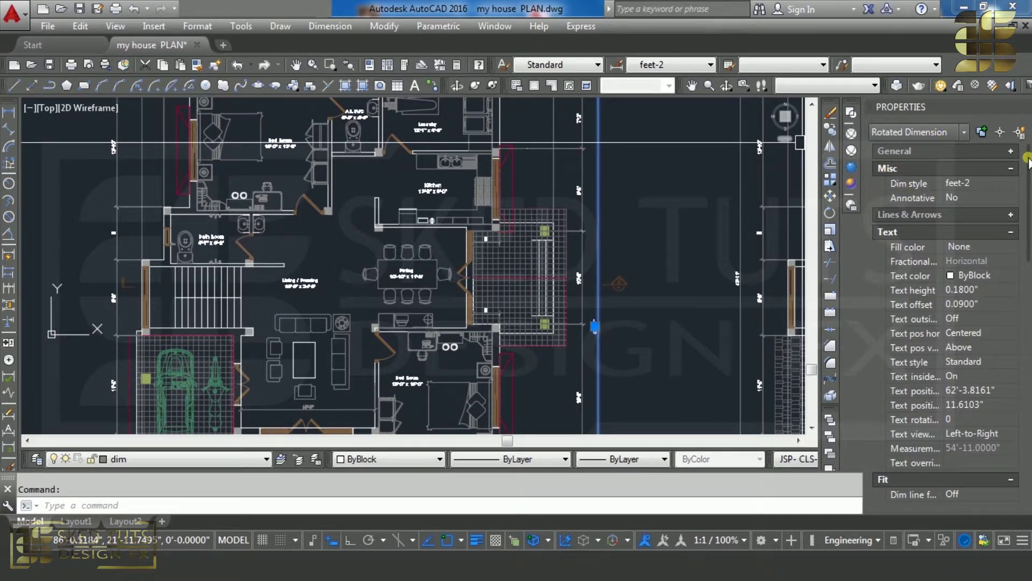
click(1011, 151)
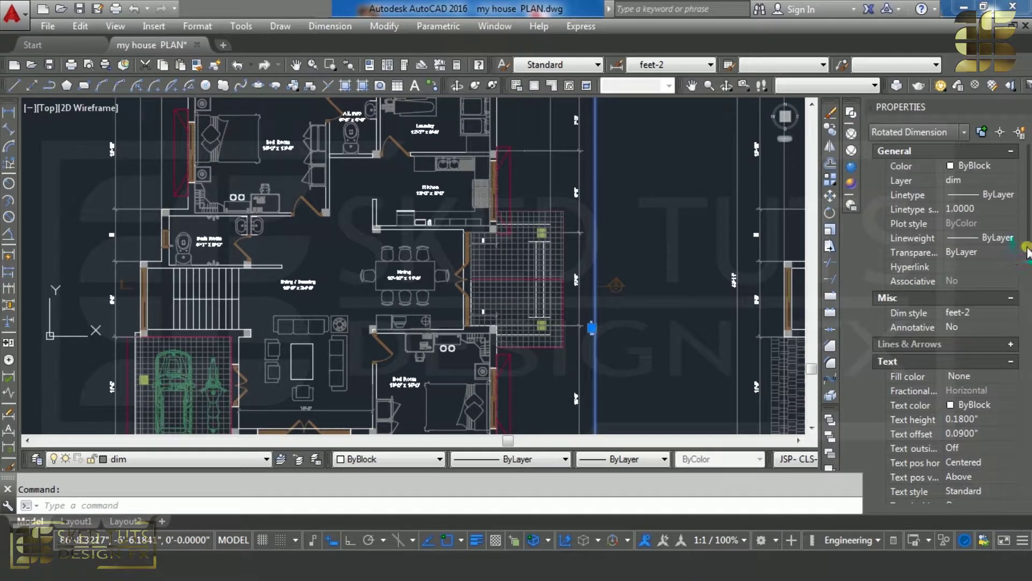
Step: Scroll the Properties palette, deselect the dimension, and zoom out to both floor plans
drag(1027, 250, 1028, 315)
scroll(909, 209, up, 3)
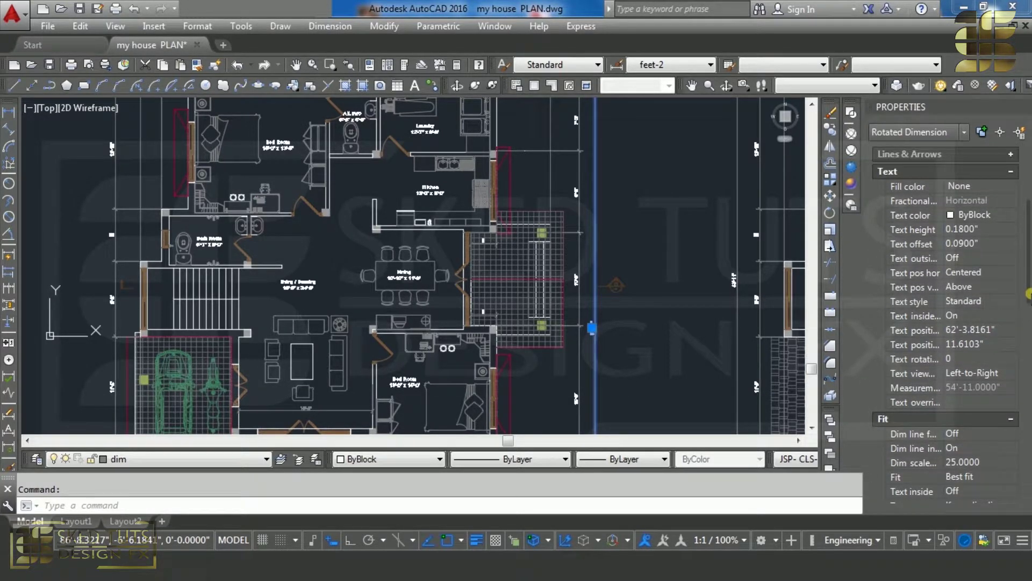
scroll(970, 177, up, 3)
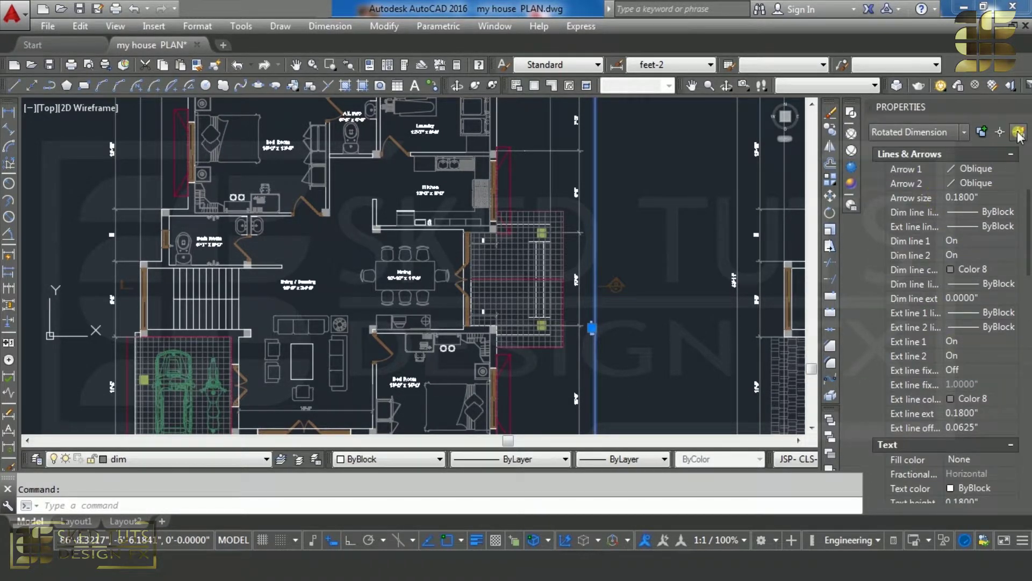
key(Escape)
scroll(468, 254, down, 2)
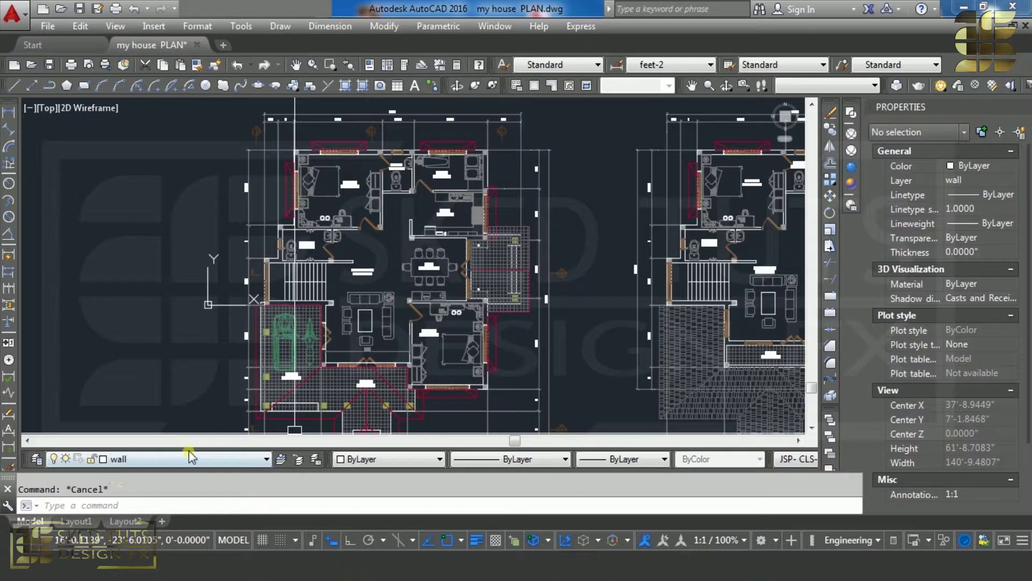
click(124, 462)
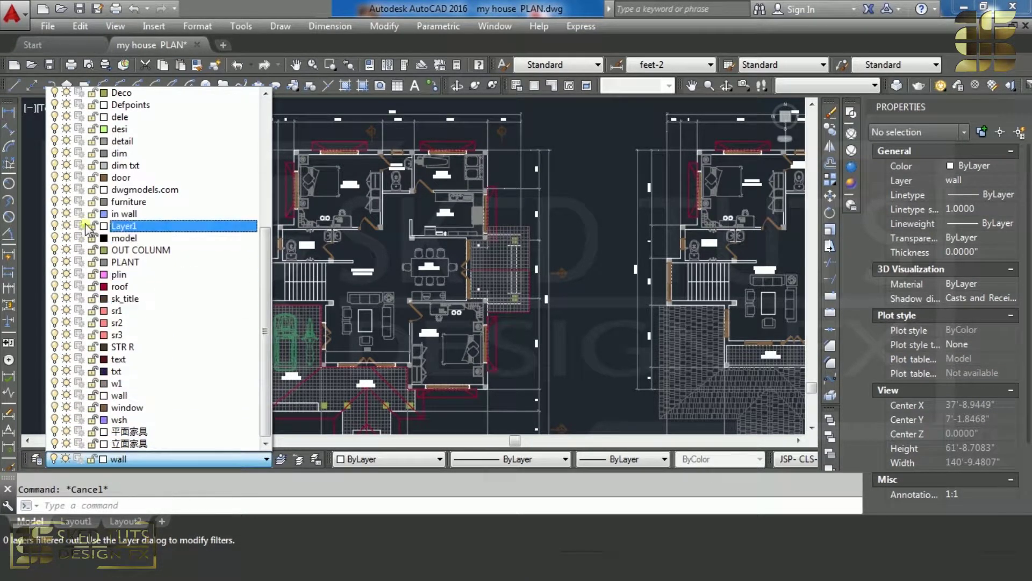
scroll(88, 240, up, 1)
scroll(92, 241, up, 5)
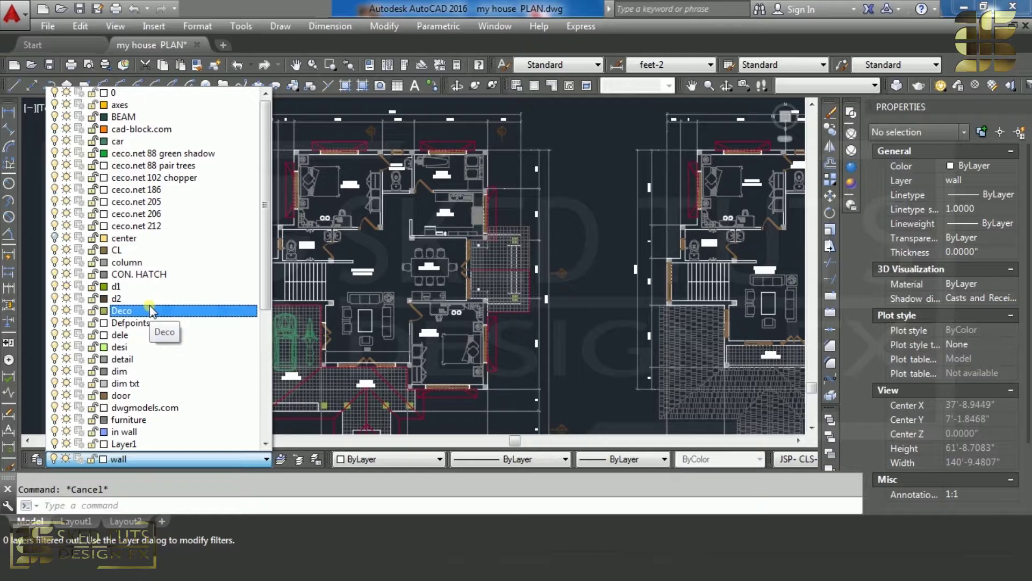
click(395, 454)
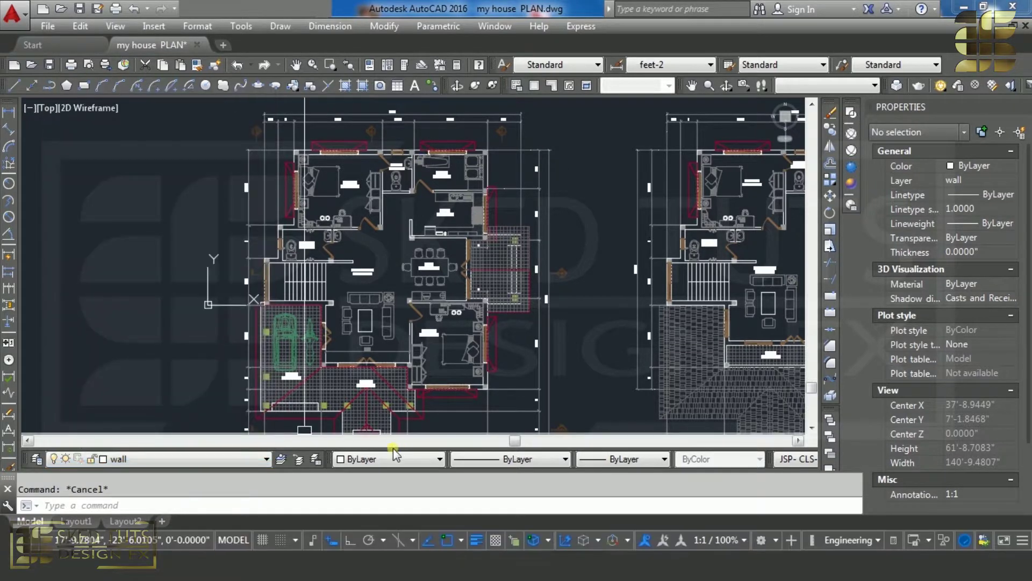
click(453, 486)
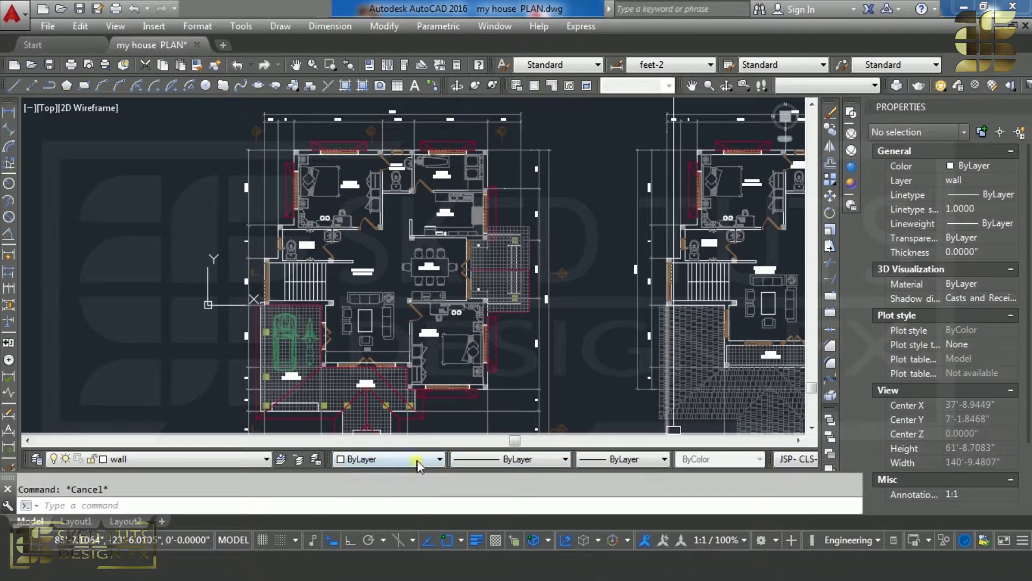
middle_drag(484, 268, 562, 268)
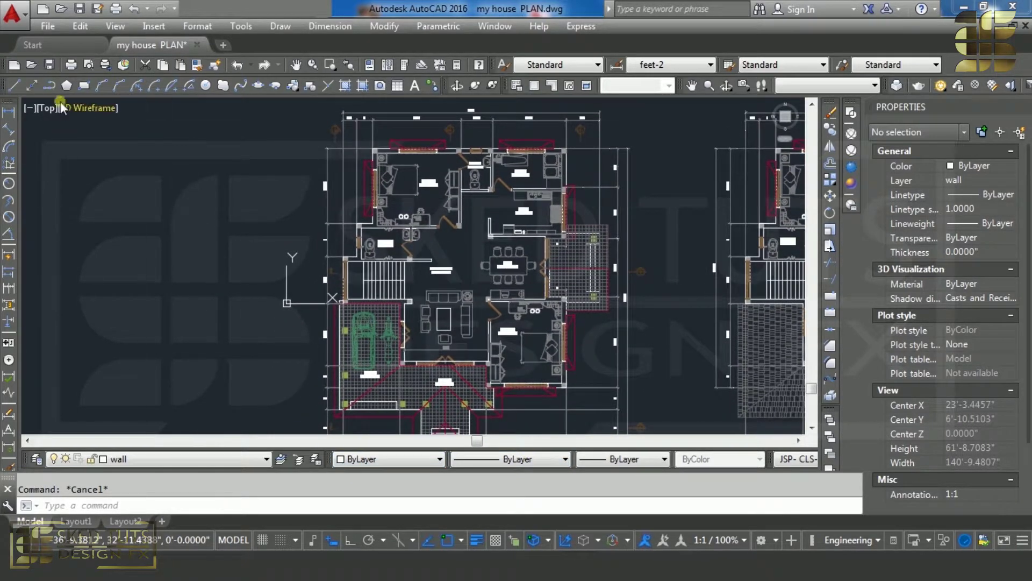
Step: Draw a roughly 39-foot test line on the wall layer left of the house plan
click(14, 85)
middle_drag(224, 225, 359, 198)
click(143, 177)
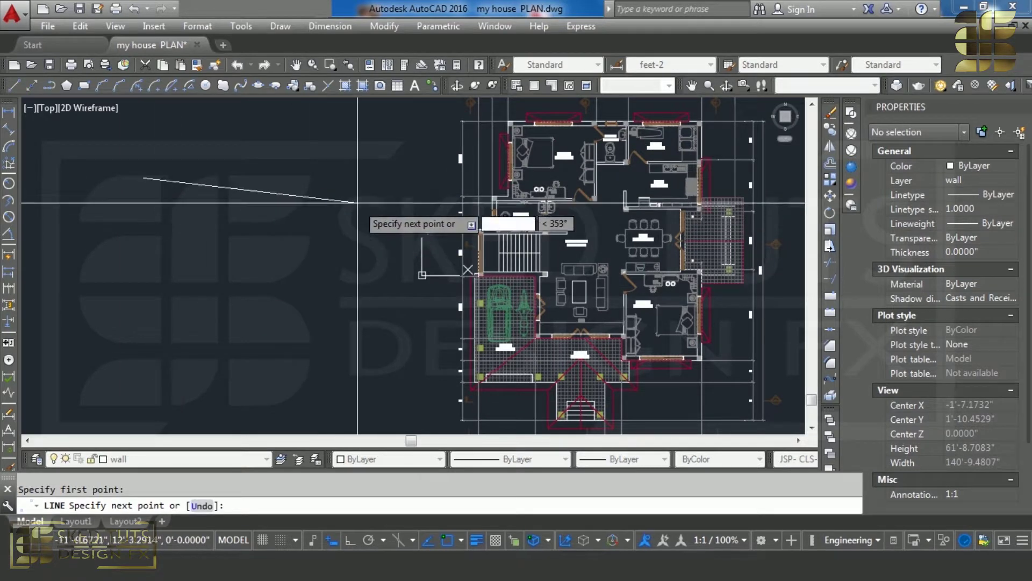
scroll(358, 188, up, 1)
scroll(392, 208, up, 2)
scroll(357, 249, up, 2)
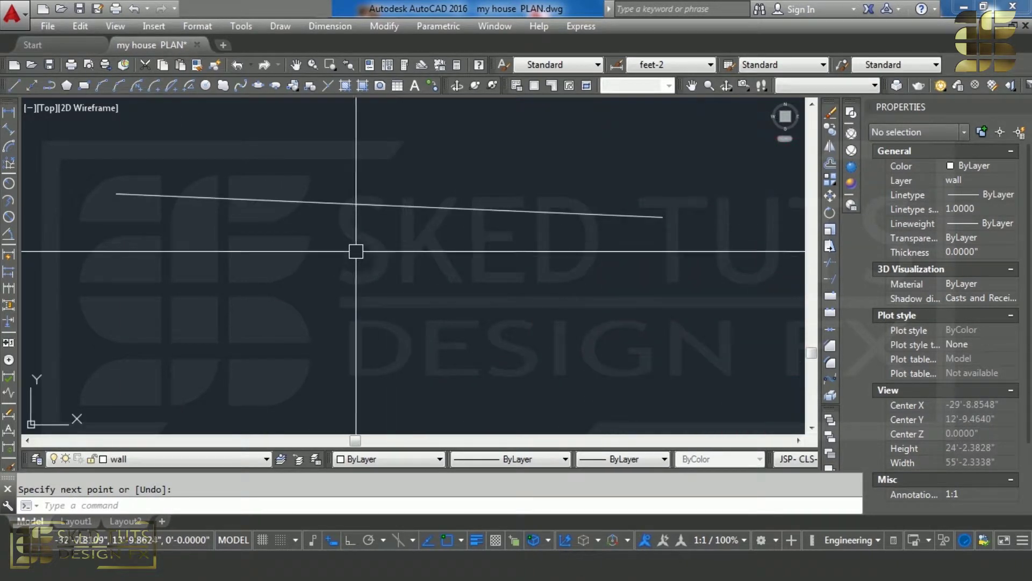
key(Return)
click(364, 204)
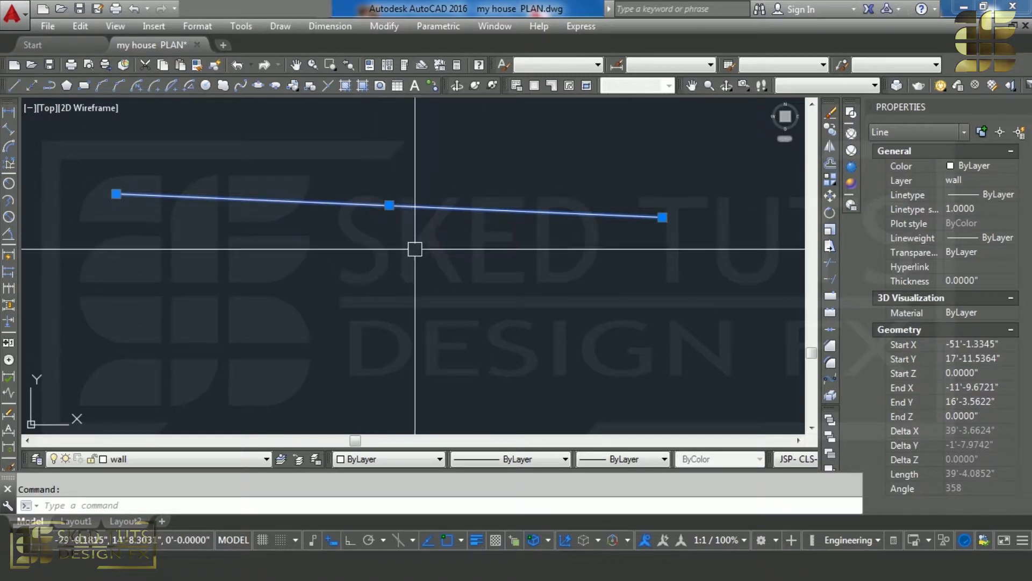
click(535, 256)
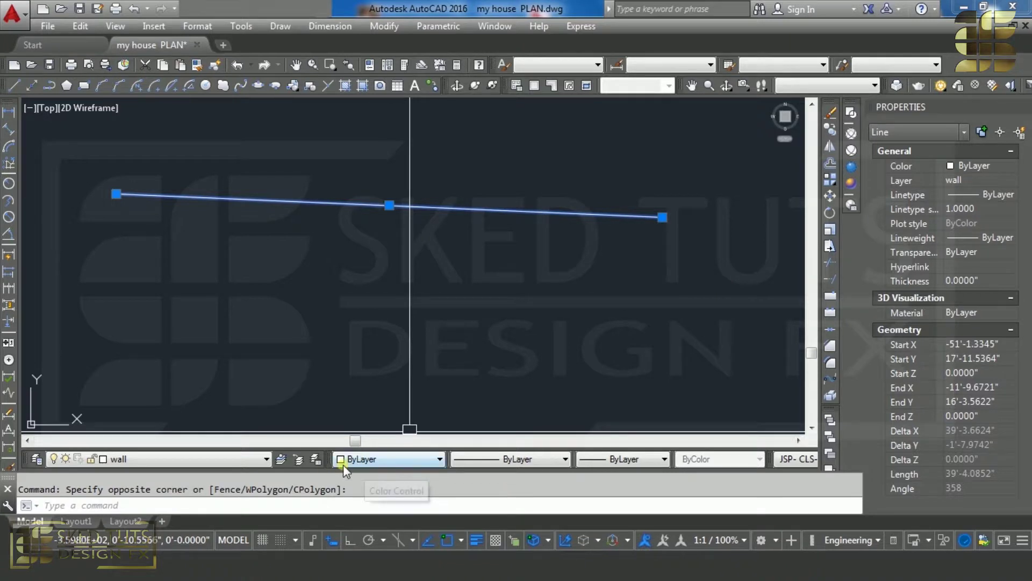
Step: Make the test line yellow using the Color Control
click(371, 462)
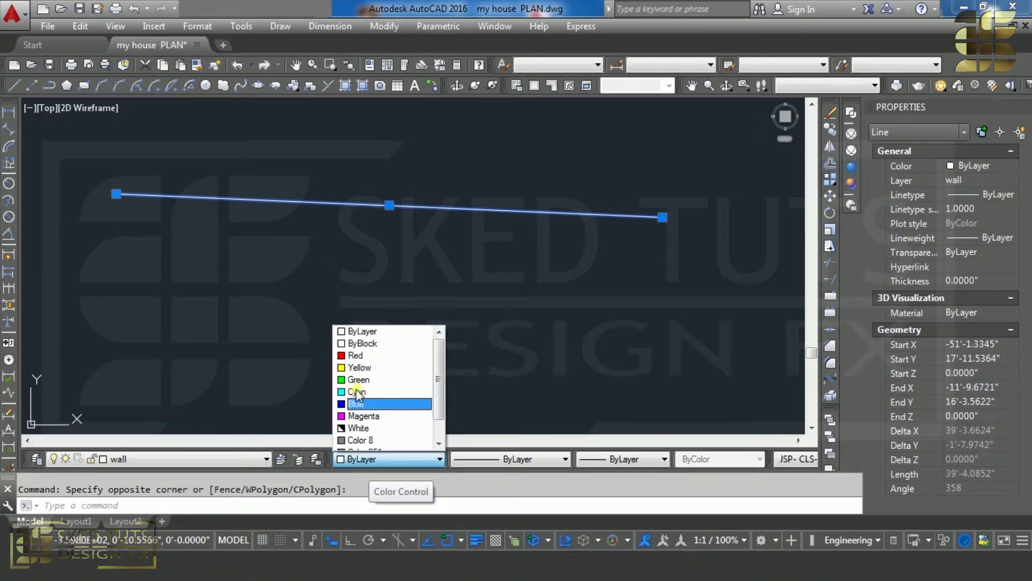
click(353, 368)
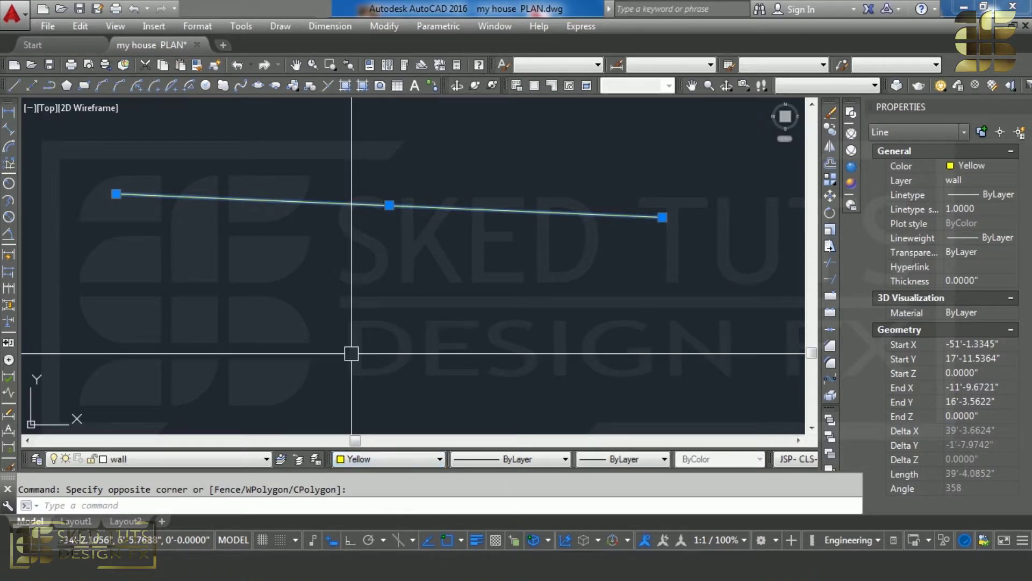
key(Escape)
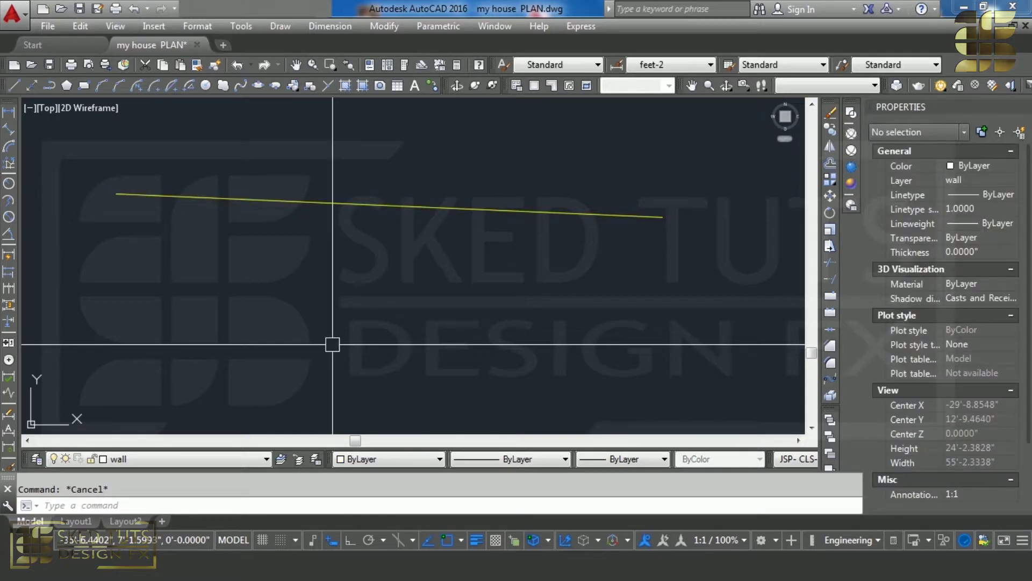
Step: Window-select the yellow line and give it the HIDDEN linetype
drag(661, 168, 498, 249)
drag(540, 298, 489, 161)
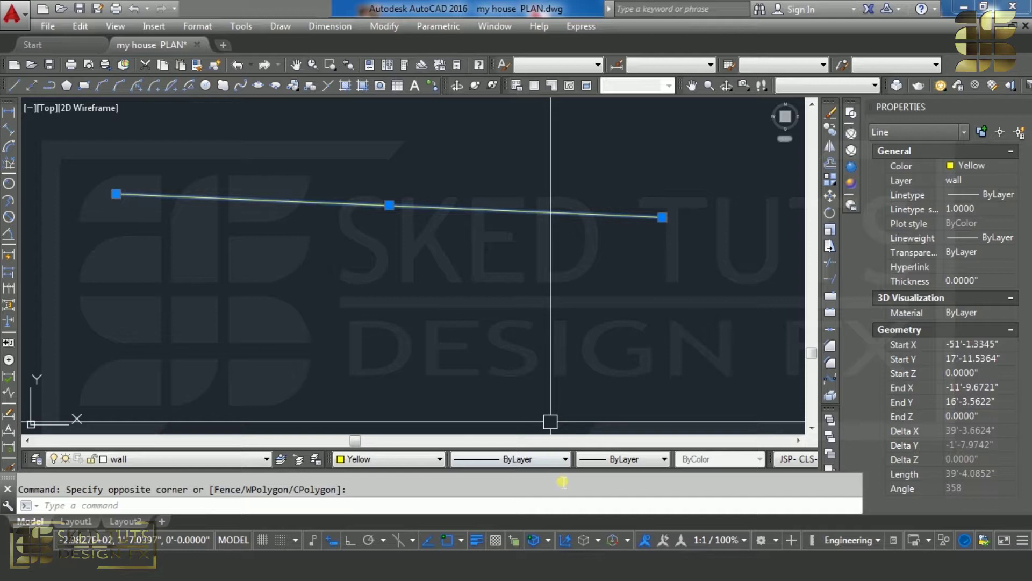
click(542, 460)
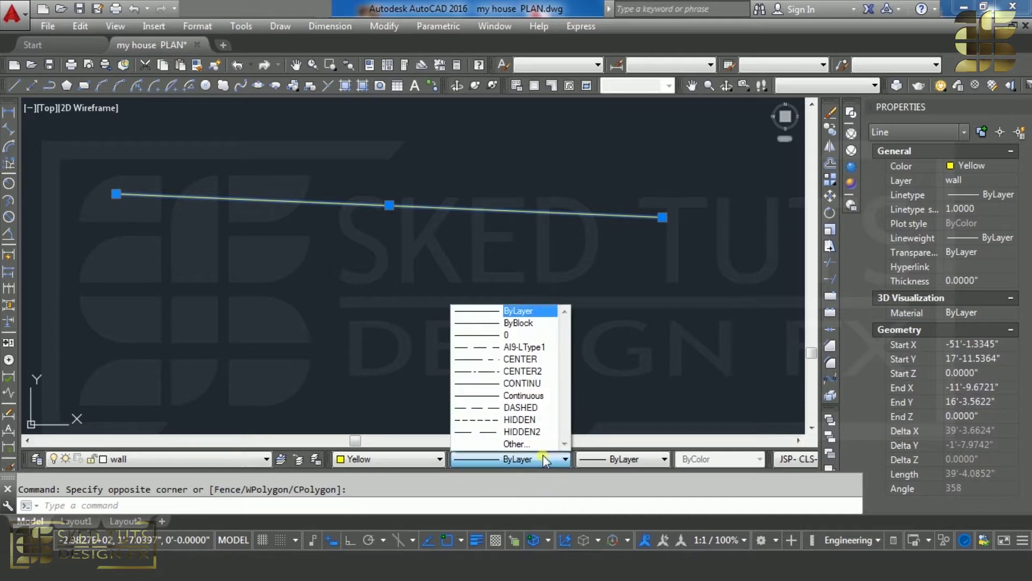
click(517, 420)
scroll(463, 226, up, 3)
scroll(457, 228, up, 2)
scroll(456, 229, up, 2)
scroll(458, 226, up, 1)
key(Escape)
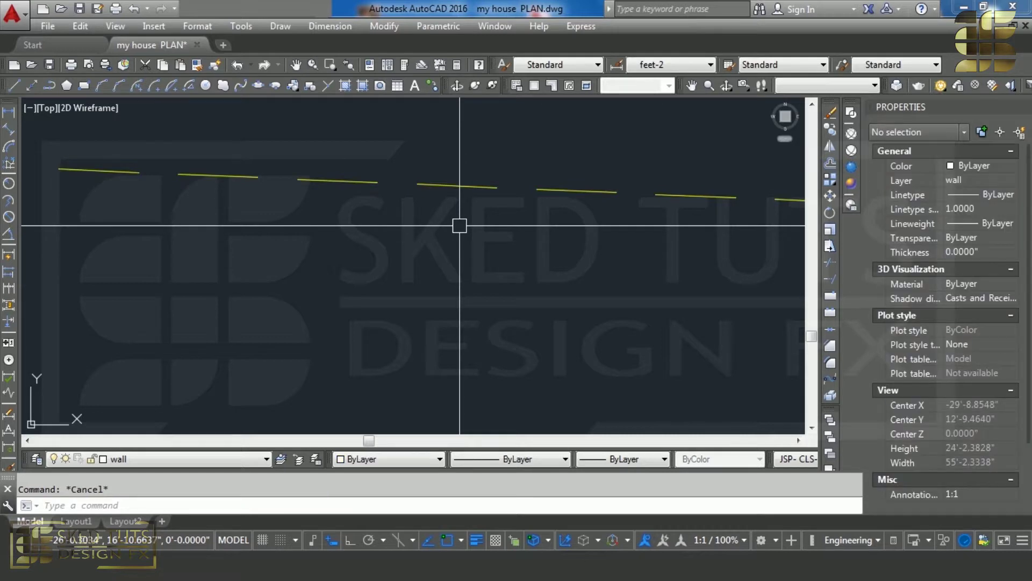
Step: Reselect the dashed line and set its lineweight to 0.70 mm
click(476, 181)
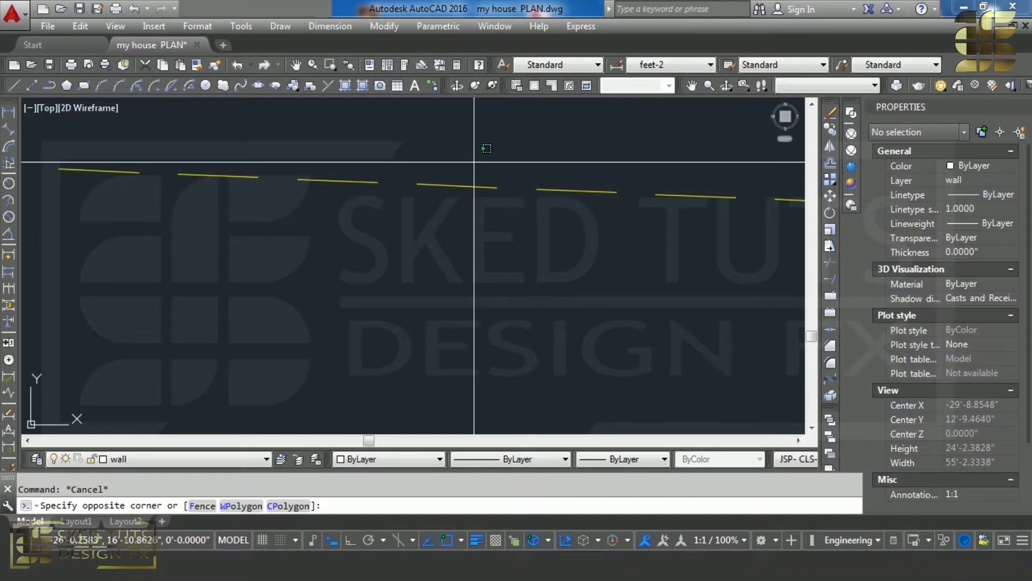
click(463, 212)
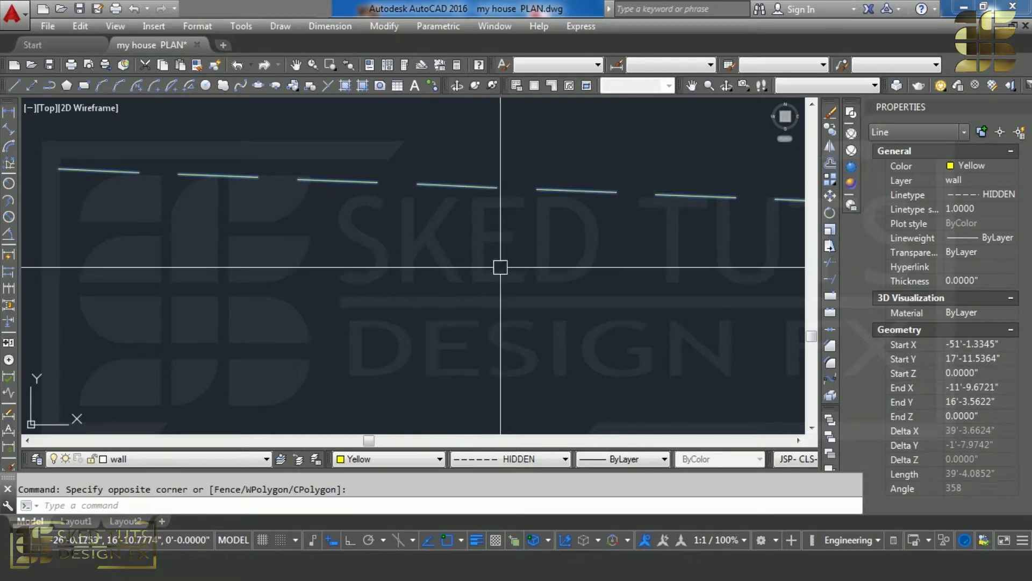
click(630, 459)
click(623, 335)
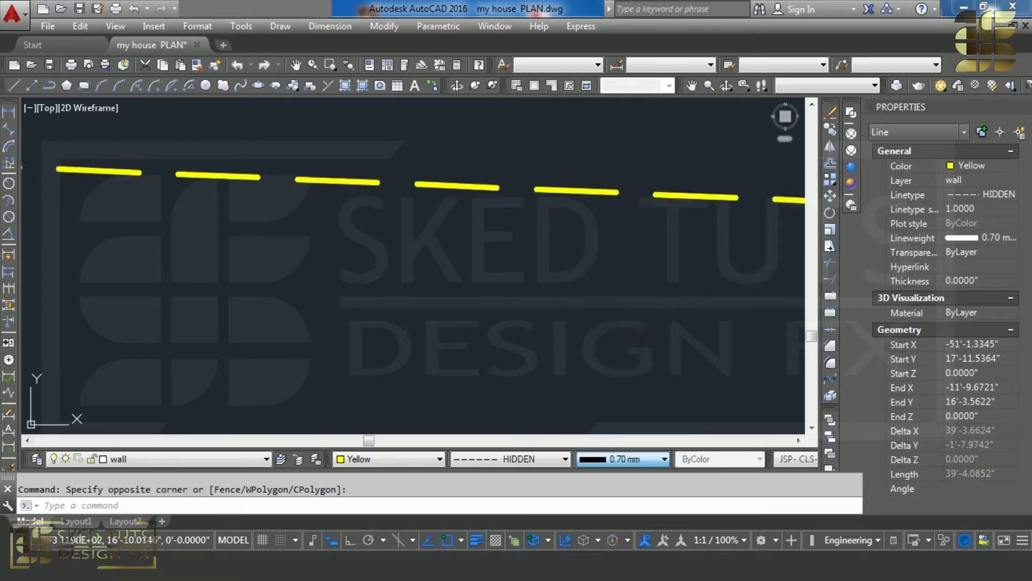
scroll(158, 232, down, 3)
Step: In the Properties palette, make the test line Red and move it to the text layer
scroll(535, 253, up, 3)
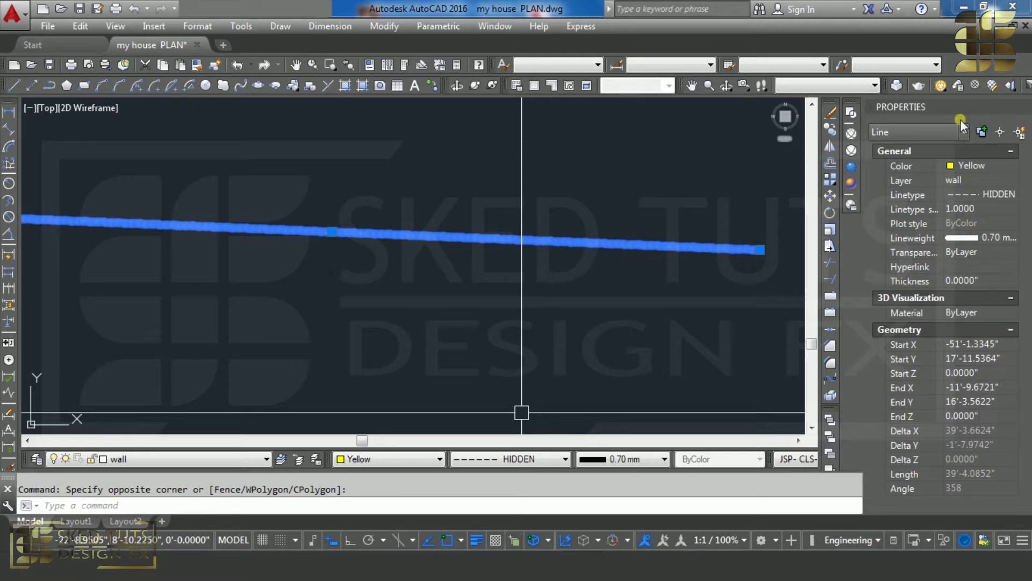
click(989, 164)
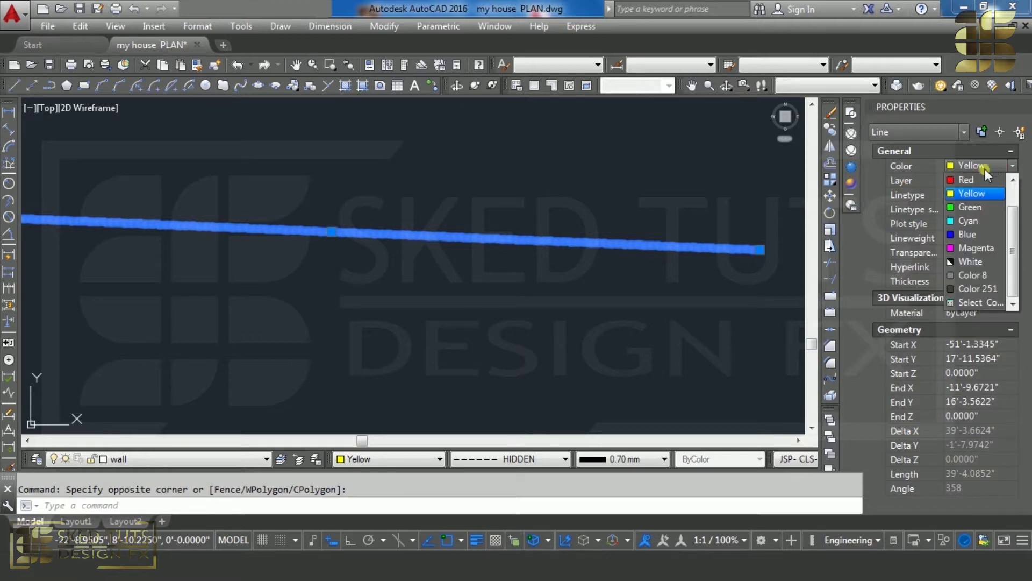
click(969, 179)
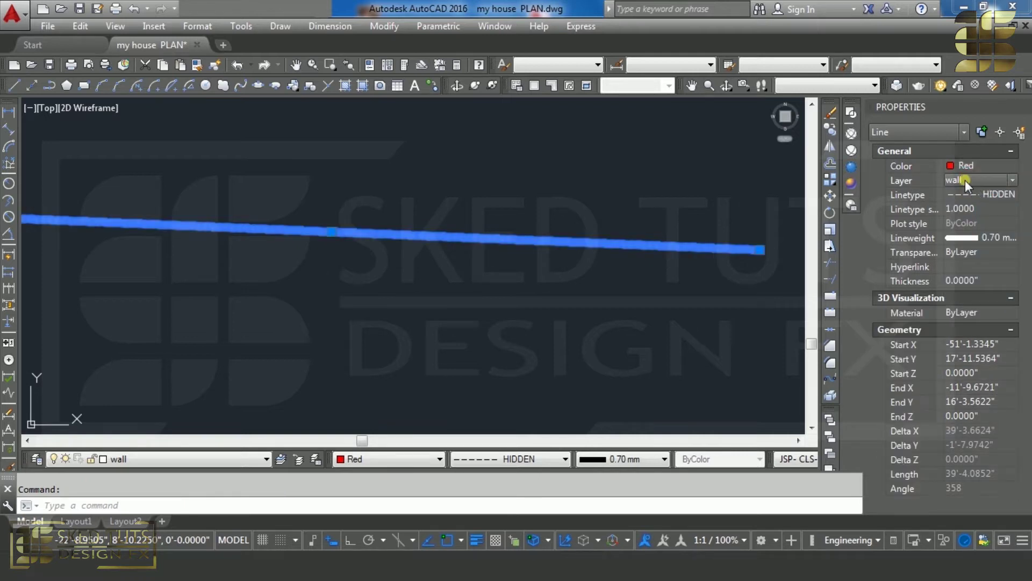
click(966, 179)
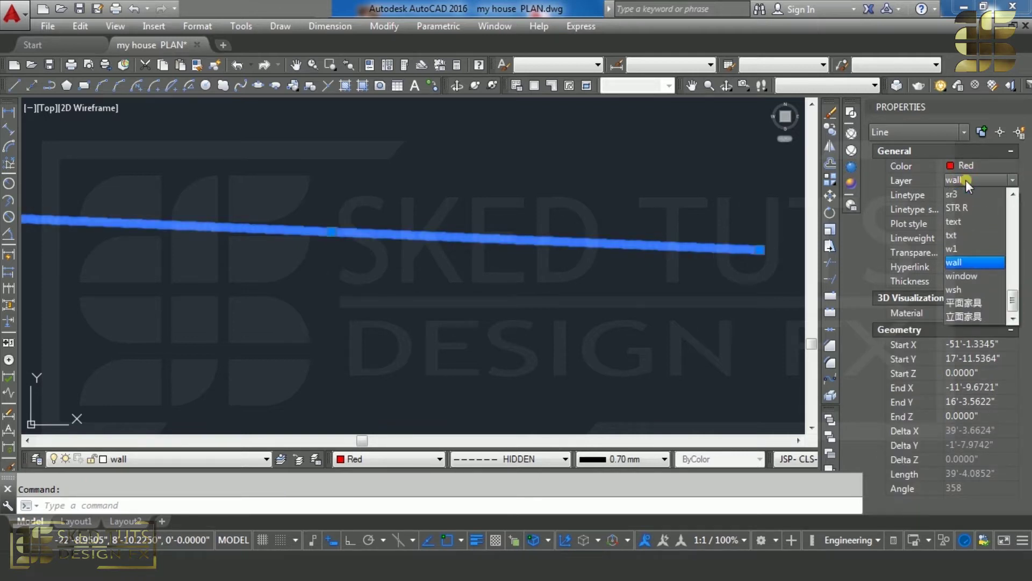
click(965, 220)
Step: Set the line's linetype to ByLayer with a linetype scale of 60
click(1003, 194)
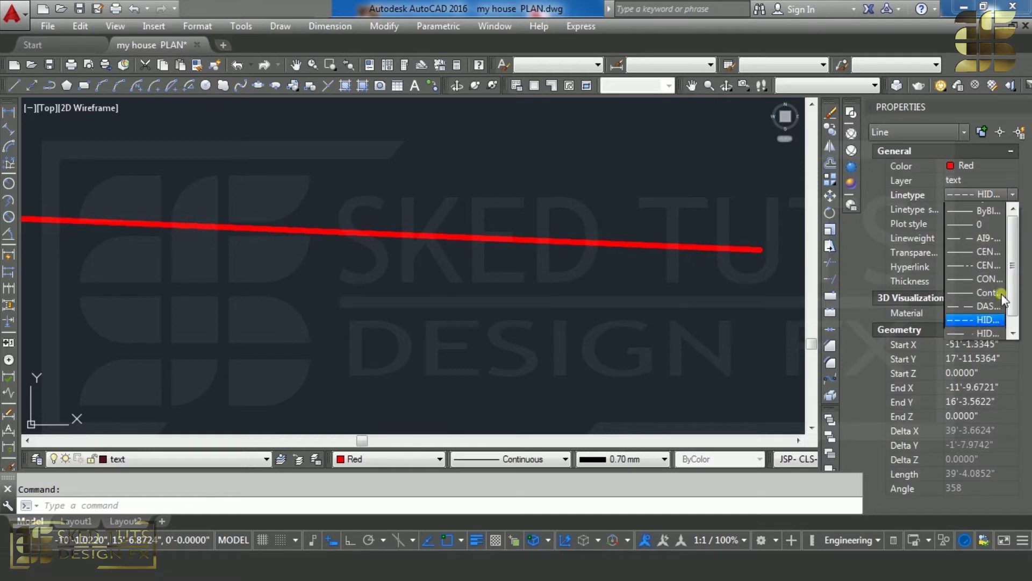
click(985, 208)
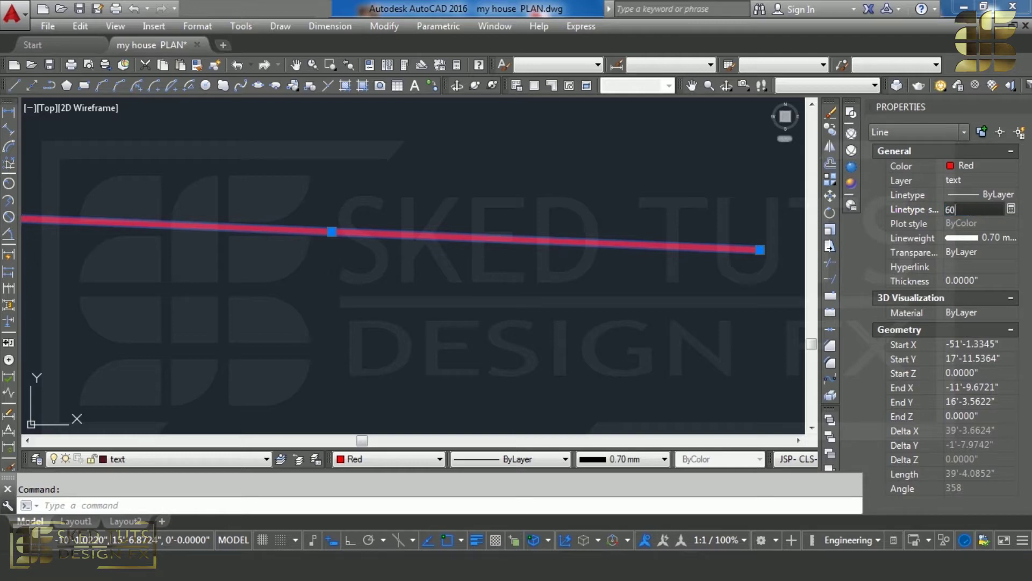
scroll(533, 305, down, 5)
scroll(638, 192, up, 5)
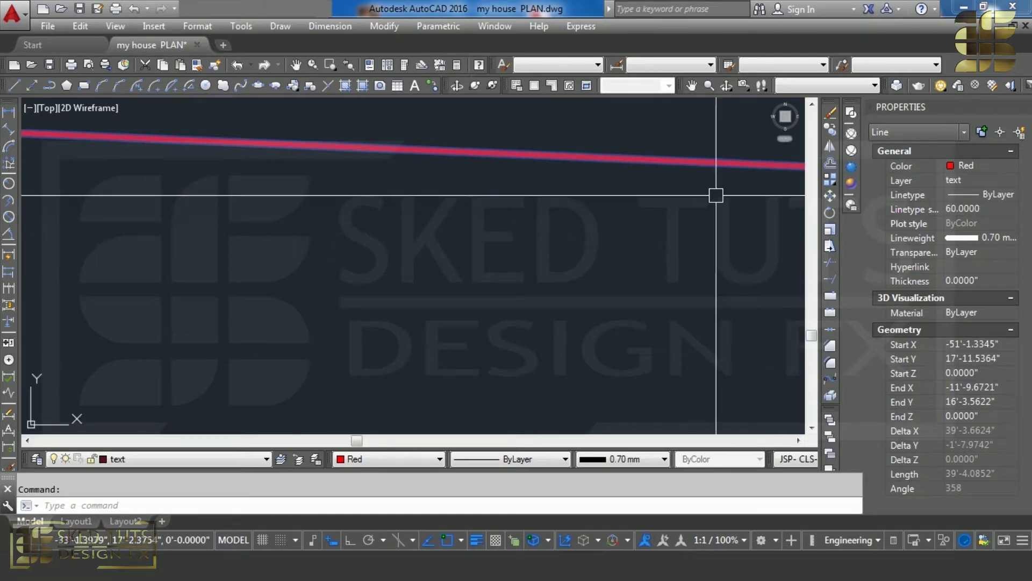
scroll(28, 162, down, 3)
key(Escape)
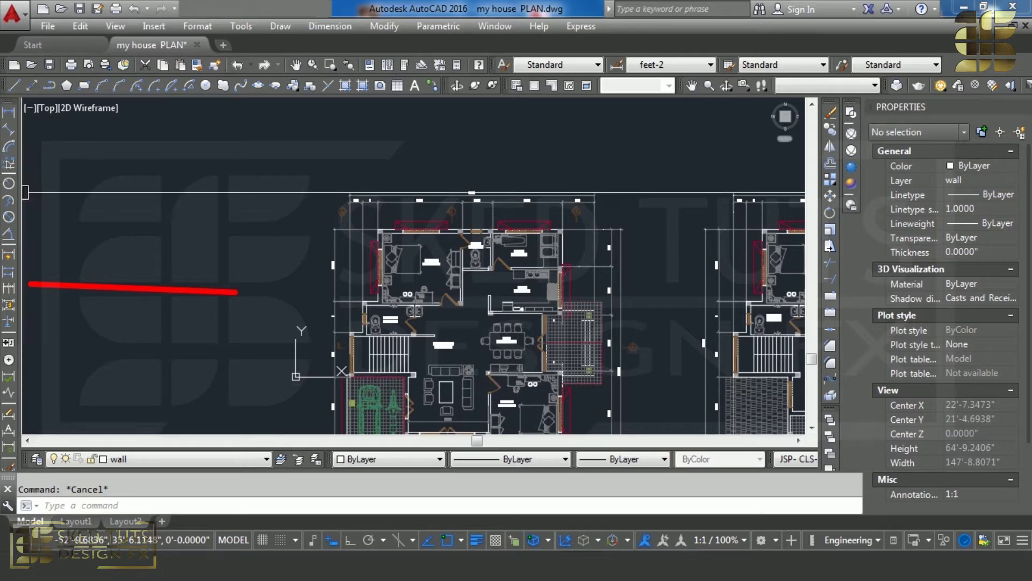
scroll(433, 204, up, 3)
scroll(486, 183, up, 3)
scroll(485, 179, up, 2)
click(486, 179)
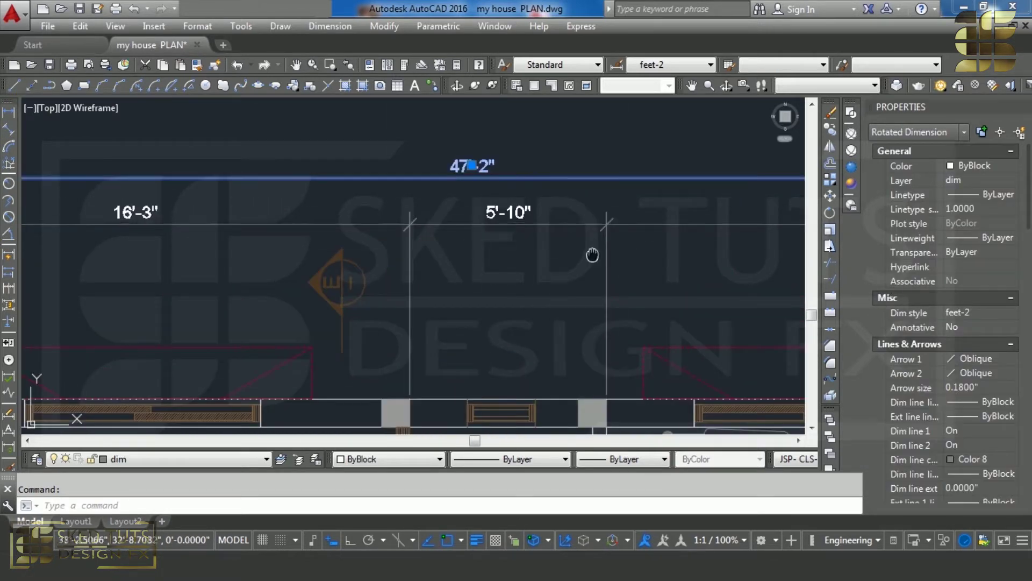
middle_drag(513, 208, 468, 208)
click(468, 219)
middle_drag(787, 227, 555, 227)
click(555, 227)
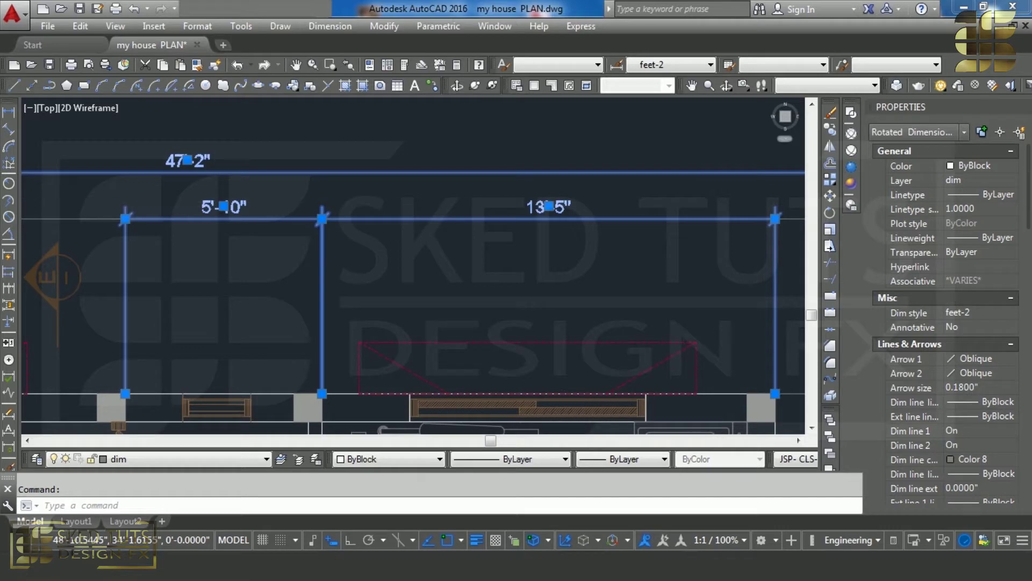
scroll(681, 201, down, 6)
scroll(502, 210, up, 5)
scroll(420, 204, down, 5)
scroll(392, 196, up, 2)
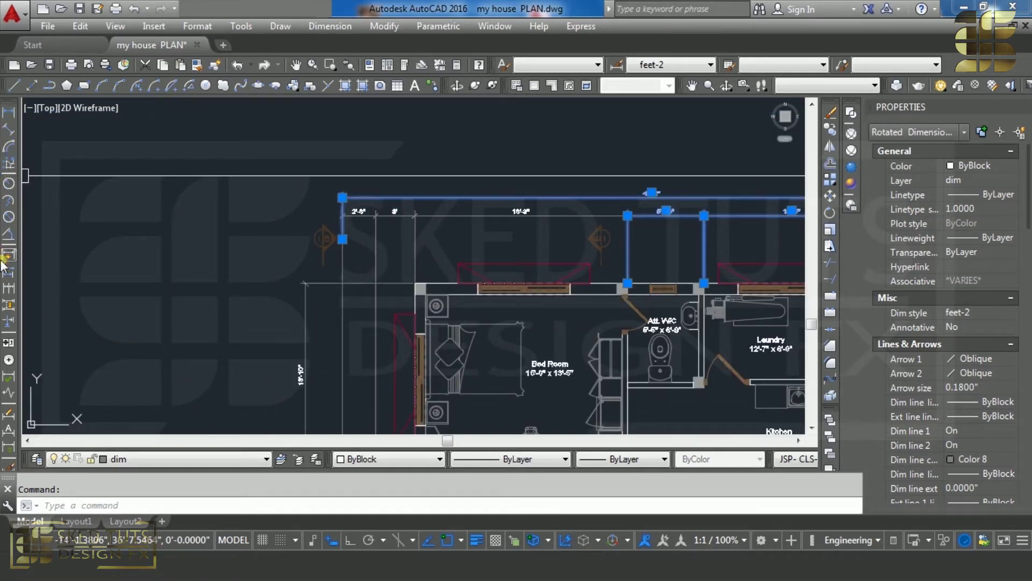
click(10, 363)
scroll(215, 226, up, 2)
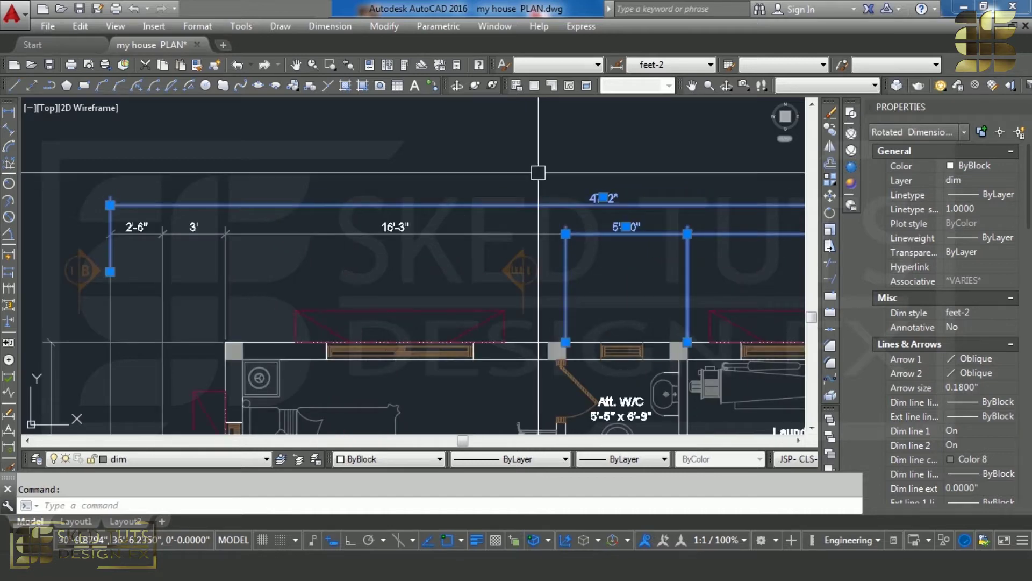
key(Escape)
middle_drag(207, 230, 221, 229)
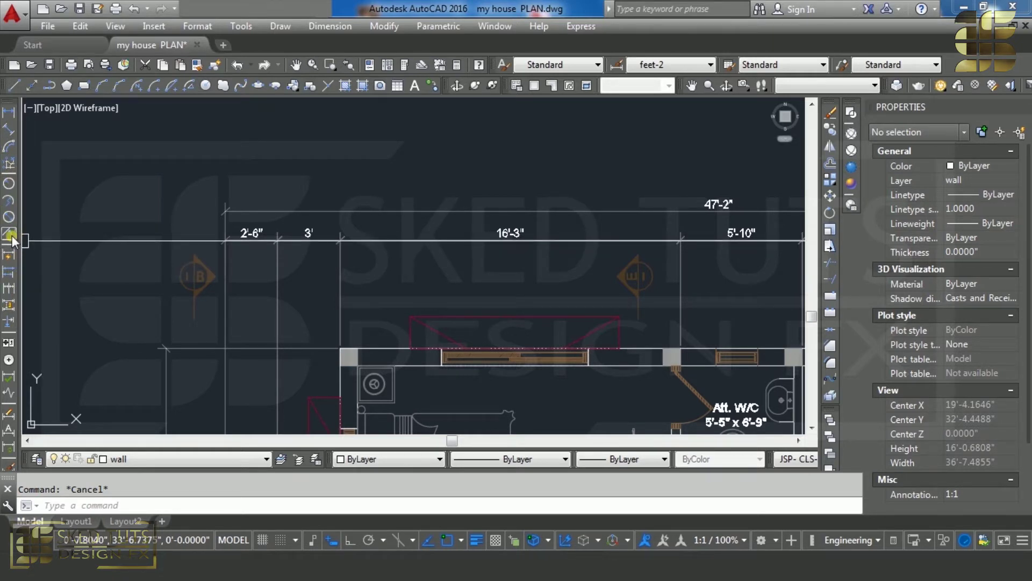
middle_drag(138, 238, 234, 235)
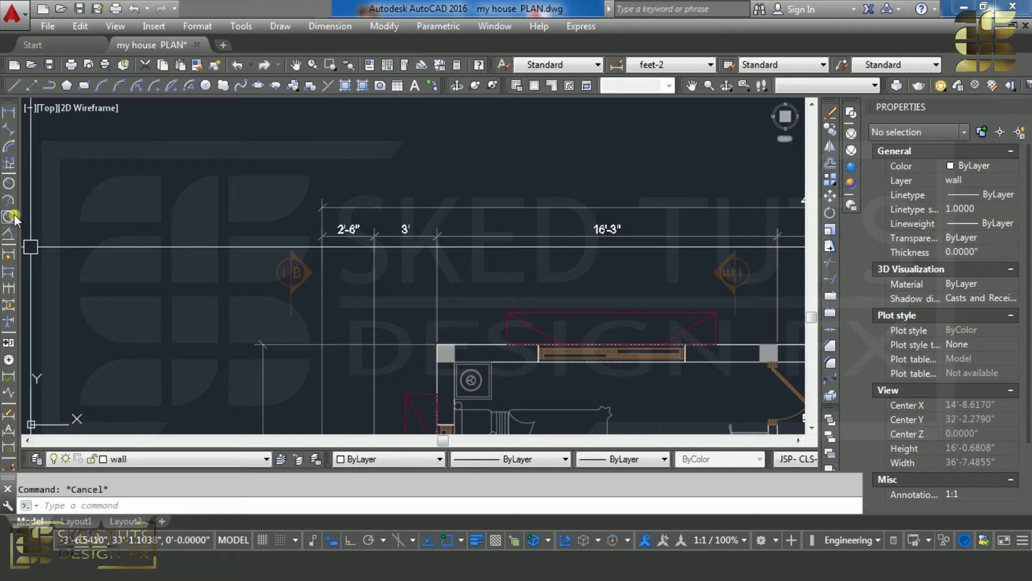
scroll(241, 246, down, 3)
scroll(241, 247, down, 3)
scroll(241, 246, down, 2)
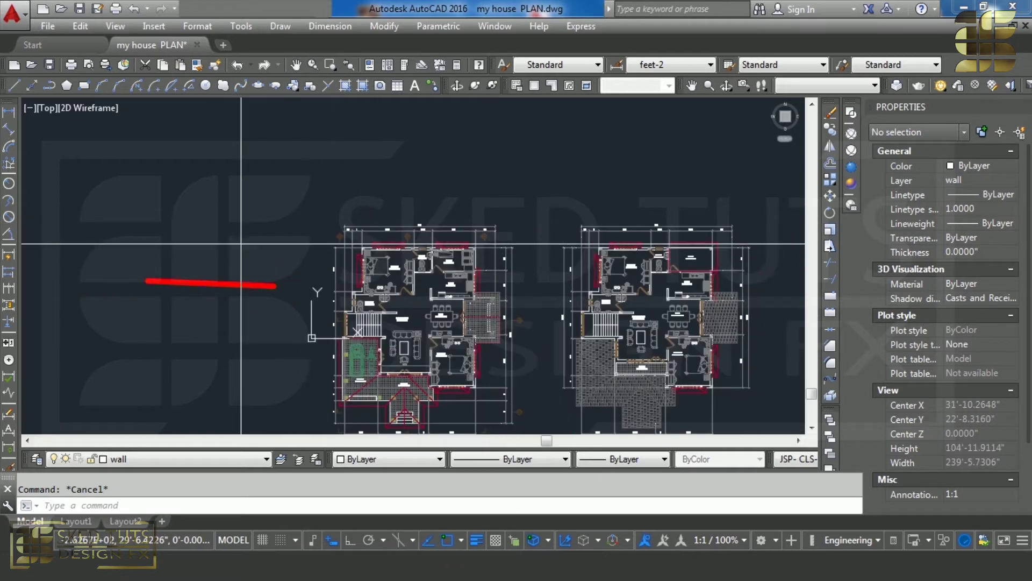
Step: Window-select the red test line and delete it, leaving both house plans untouched
drag(241, 247, 210, 304)
key(Delete)
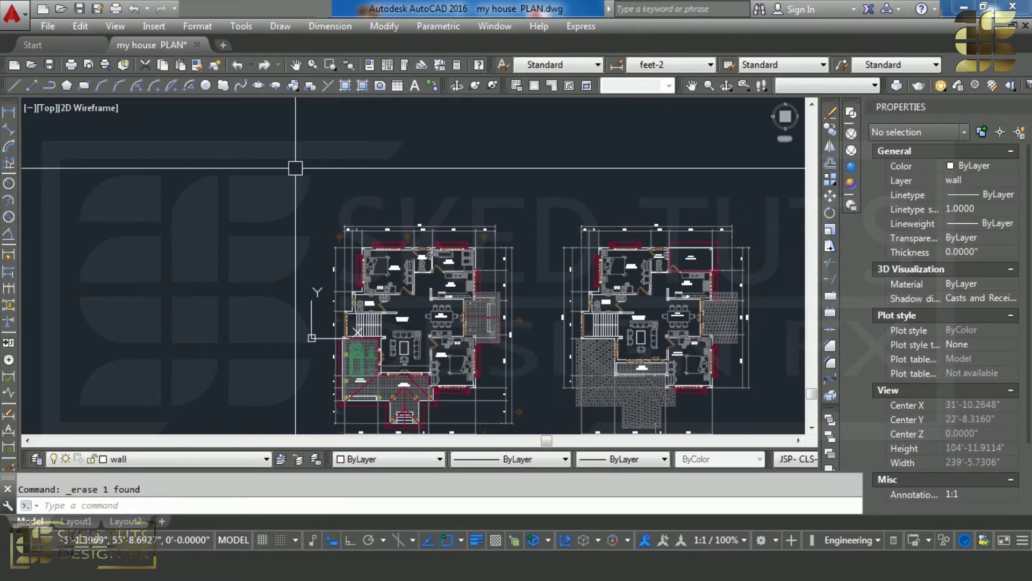